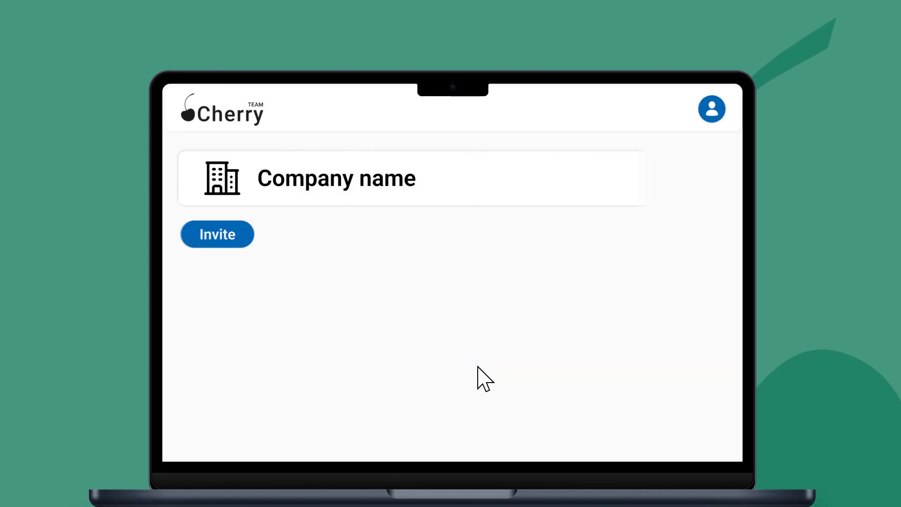
Step: Invite a Designer to the company team, then review the Permits and Structure tabs
left_click(241, 233)
type("Designer")
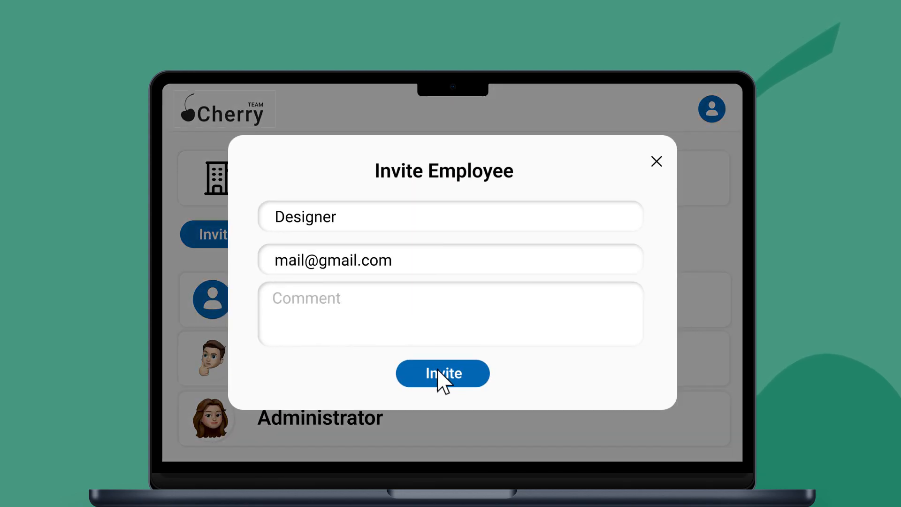
left_click(438, 370)
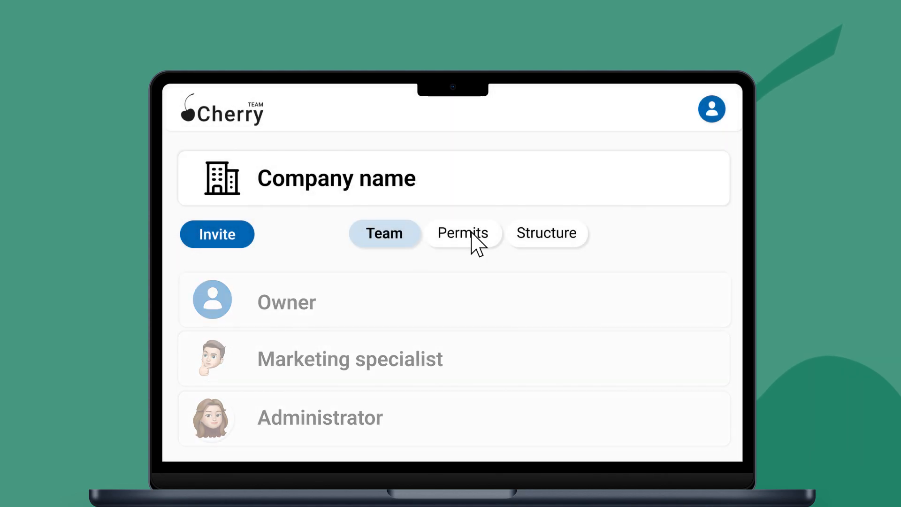
left_click(476, 239)
left_click(552, 235)
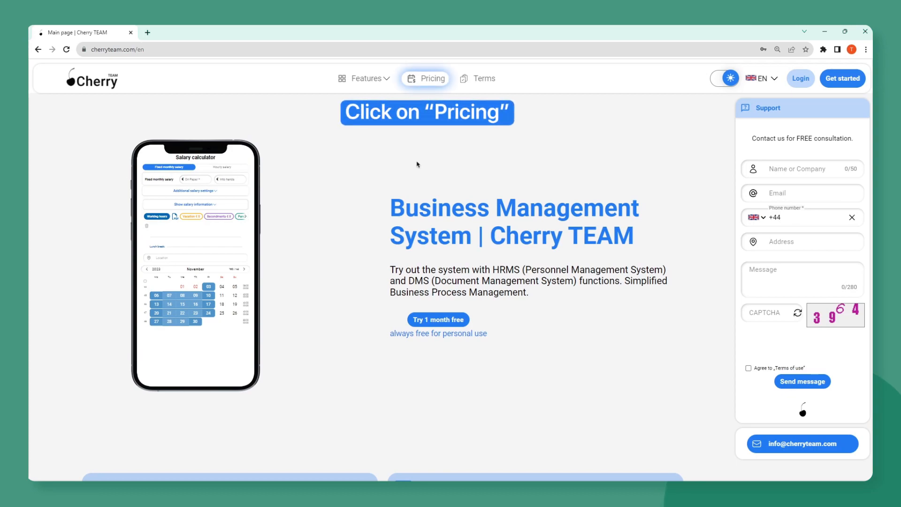
Step: On the Pricing page, set the calculator to 45 employees, showing €185.40 per month for Pro
left_click(432, 89)
scroll(674, 233, "down", 6)
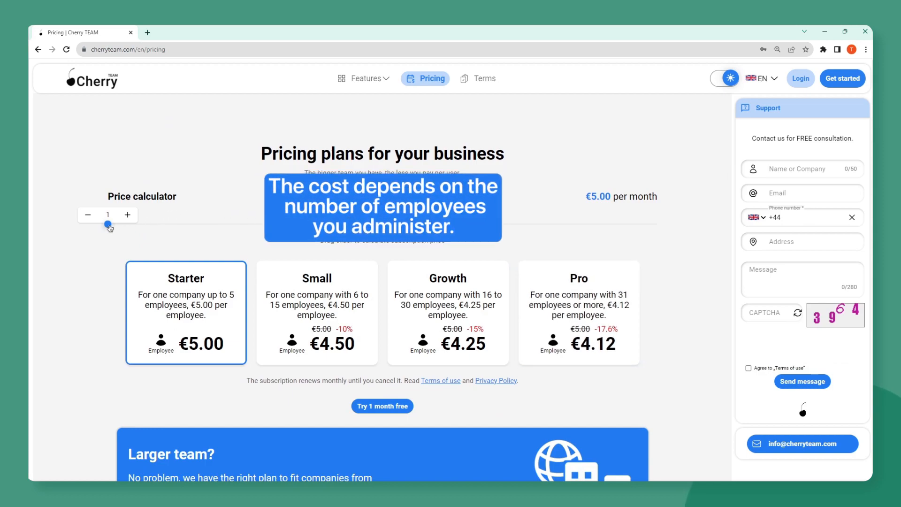
left_click_drag(116, 228, 324, 228)
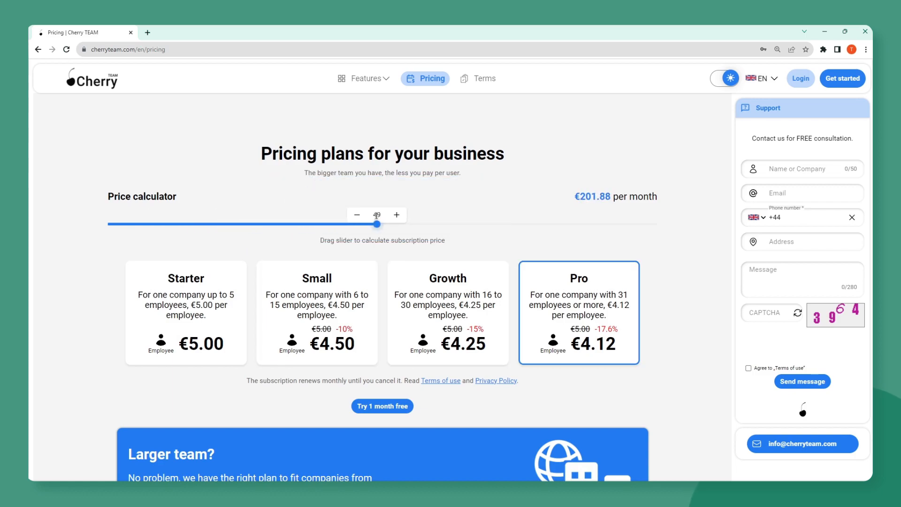
type("20")
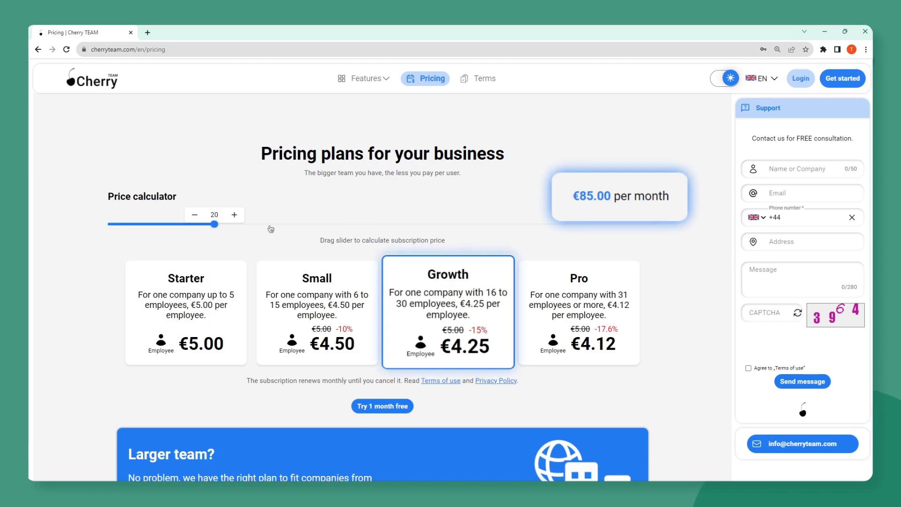
left_click_drag(213, 225, 354, 229)
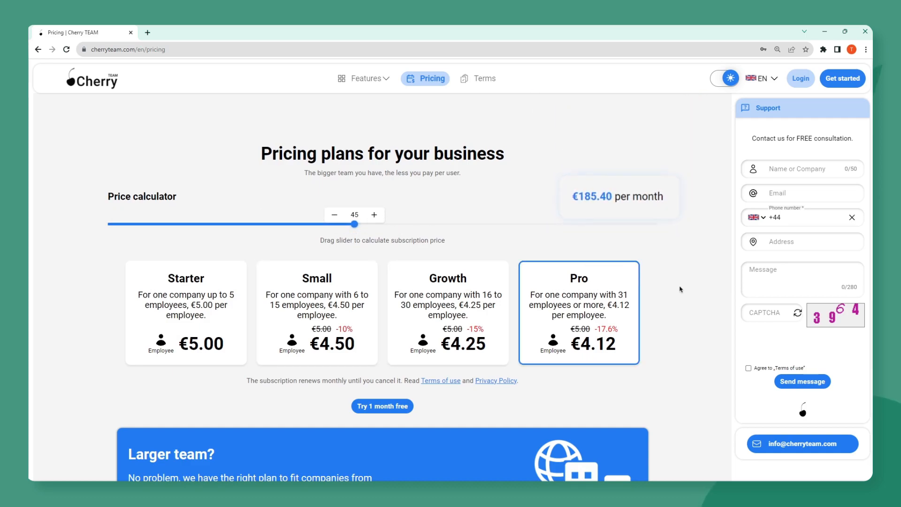
Step: Open and dismiss the Get a quote form, then scroll to the Features included table
scroll(694, 294, "down", 5)
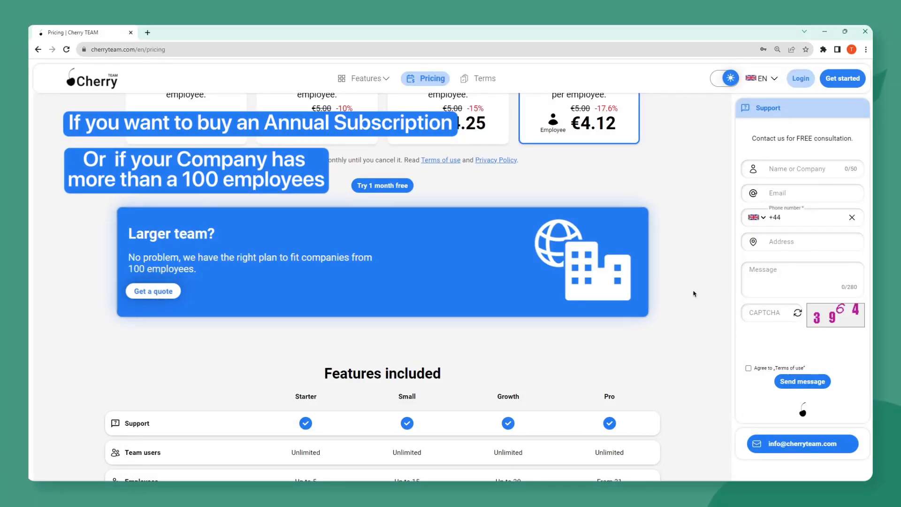
left_click(152, 292)
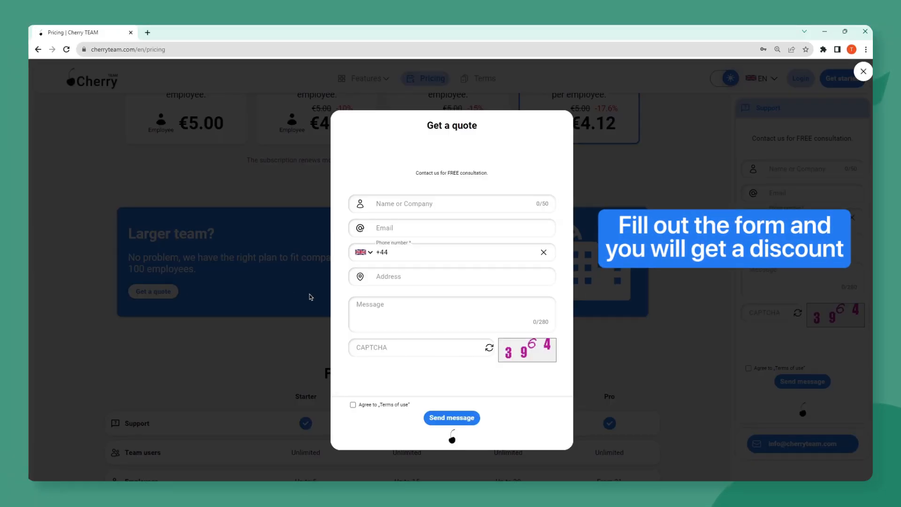
left_click(682, 285)
scroll(683, 285, "down", 5)
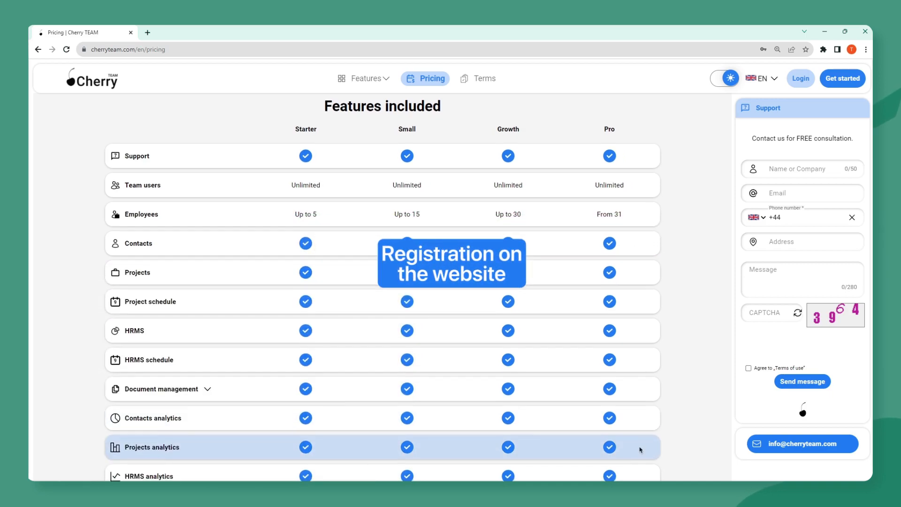
scroll(640, 447, "down", 2)
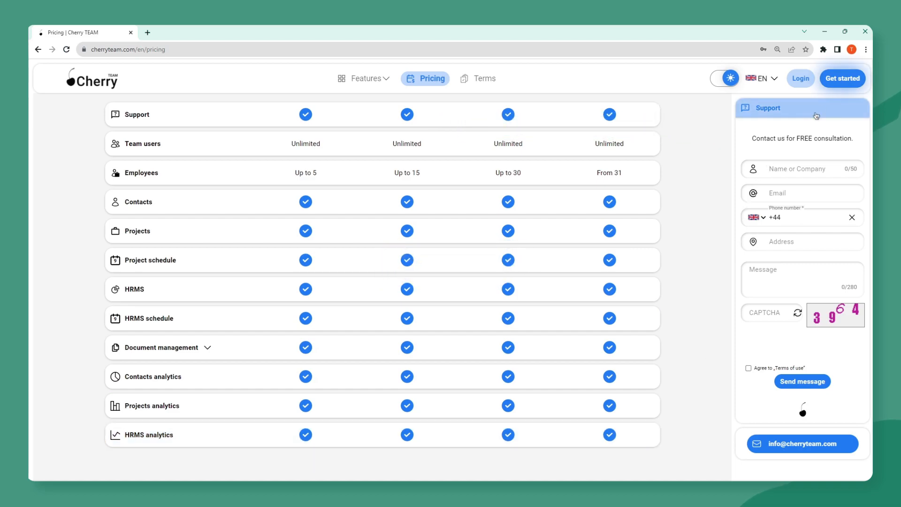
Step: Start registration and fill in the full name, e-mail, phone and password fields
left_click(839, 82)
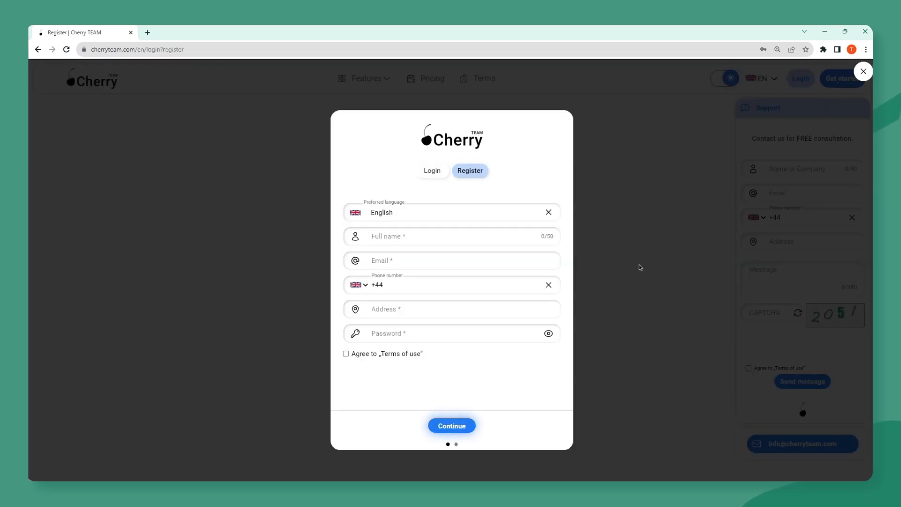
left_click(460, 426)
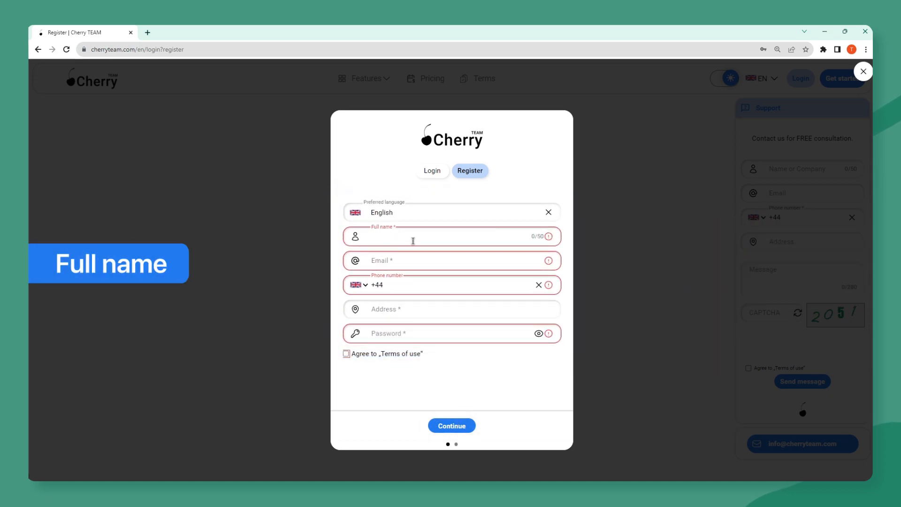
left_click(414, 262)
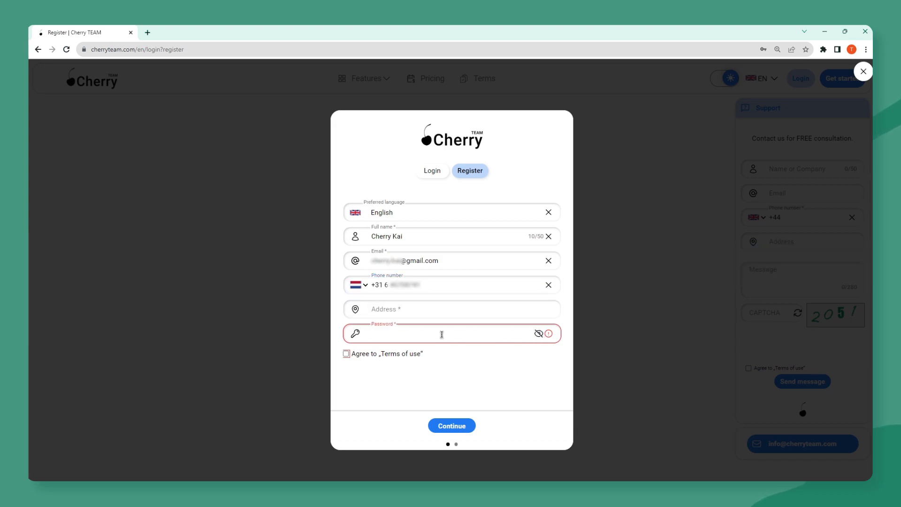
key("ctrl+v")
left_click(445, 359)
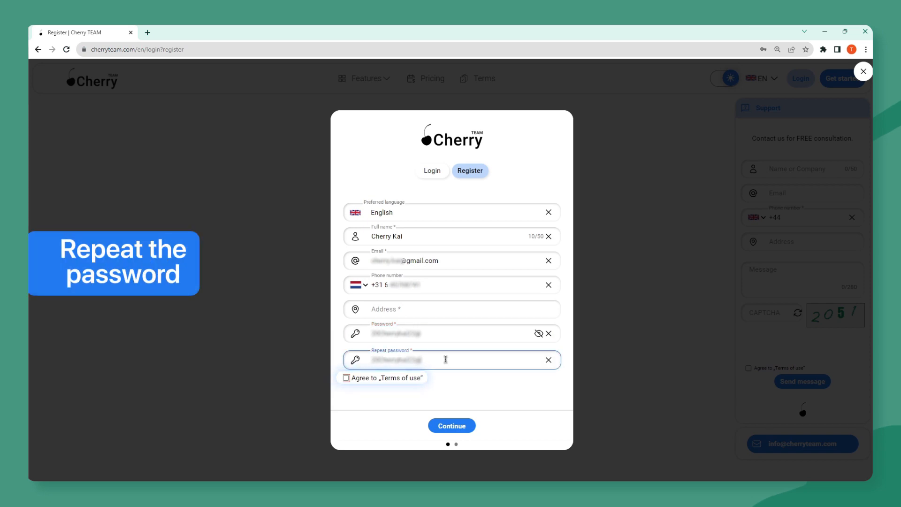
Step: Accept the terms of use and continue to the code verification step
left_click(347, 378)
scroll(441, 356, "down", 20)
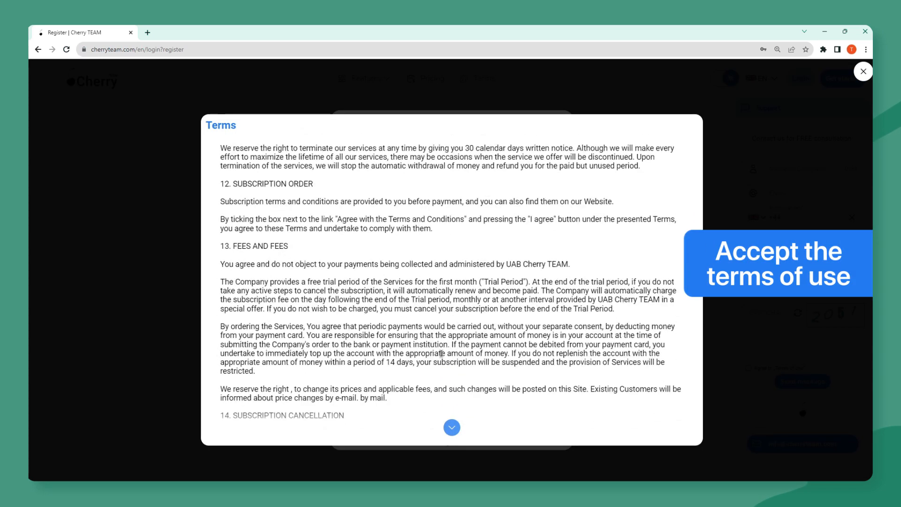
left_click(431, 419)
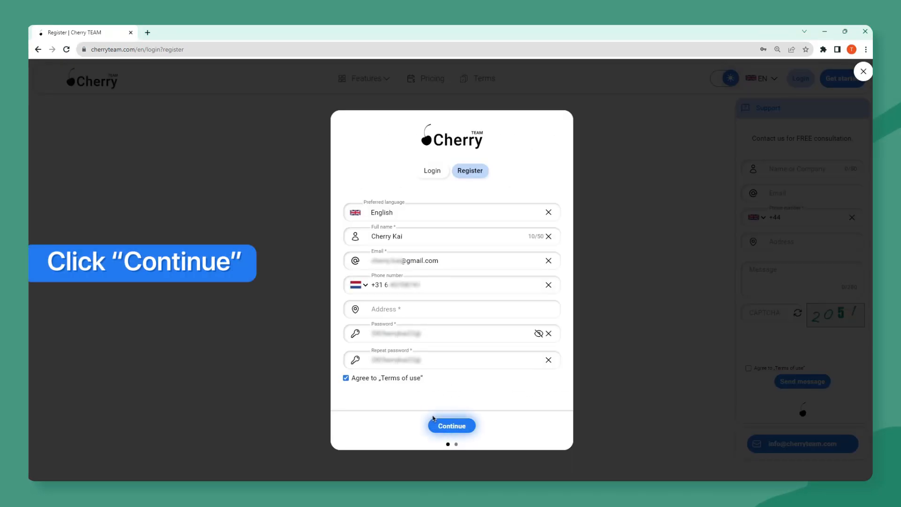
left_click(459, 427)
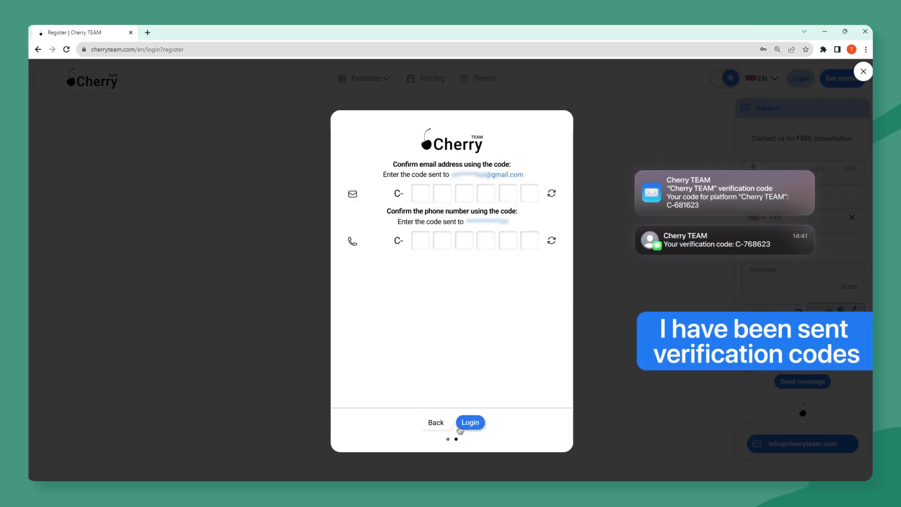
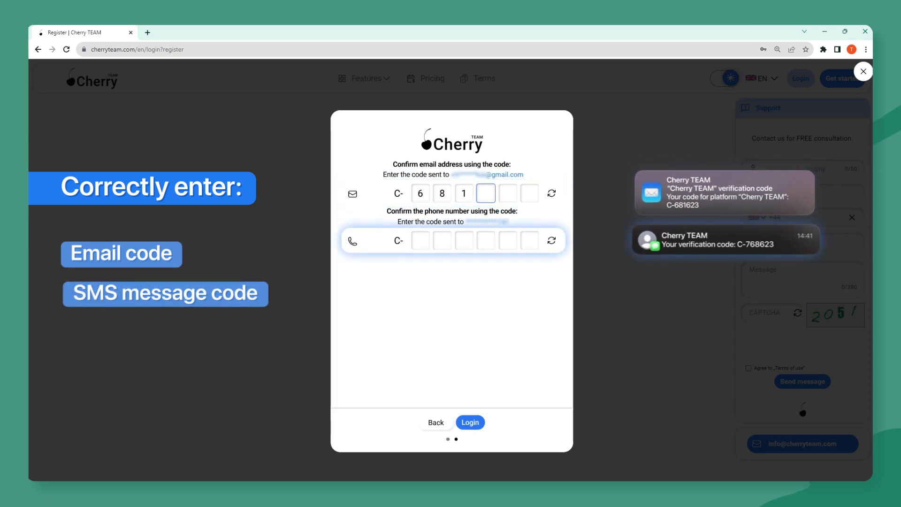
Step: Enter the e-mail and SMS verification codes and log in to the Contacts dashboard
left_click(421, 237)
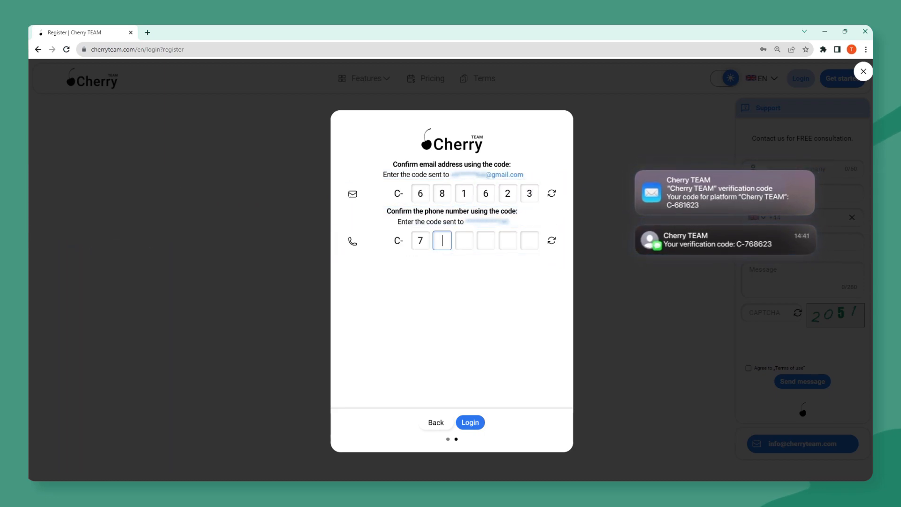
left_click(470, 421)
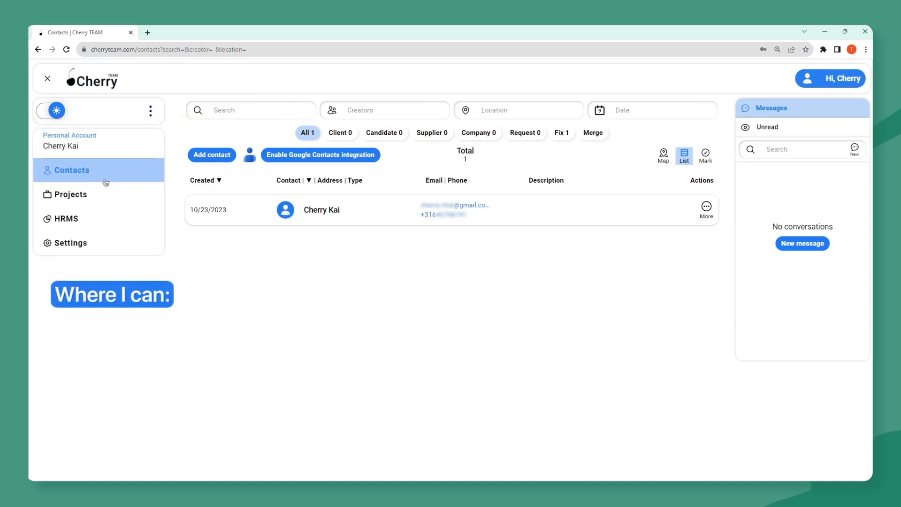
Step: Visit Projects, HRMS and Settings, try dark theme then light, start a new message, check account
left_click(110, 197)
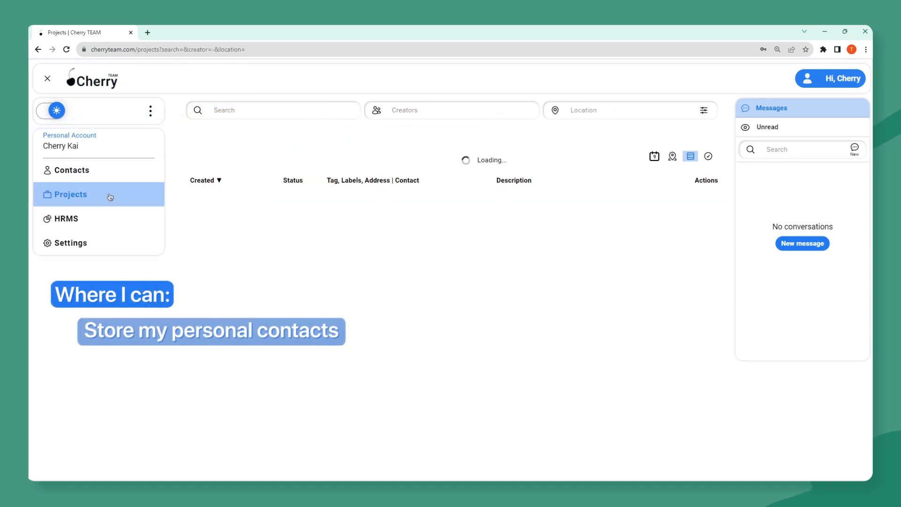
left_click(112, 223)
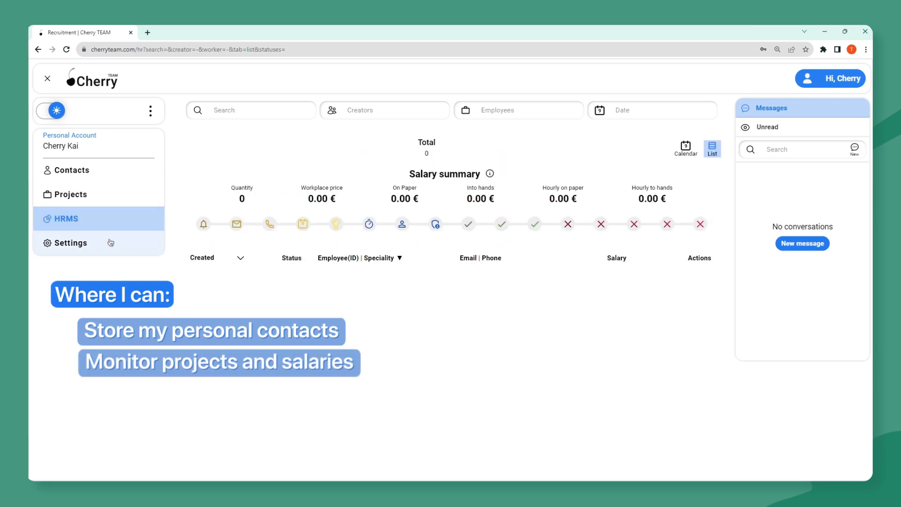
left_click(109, 247)
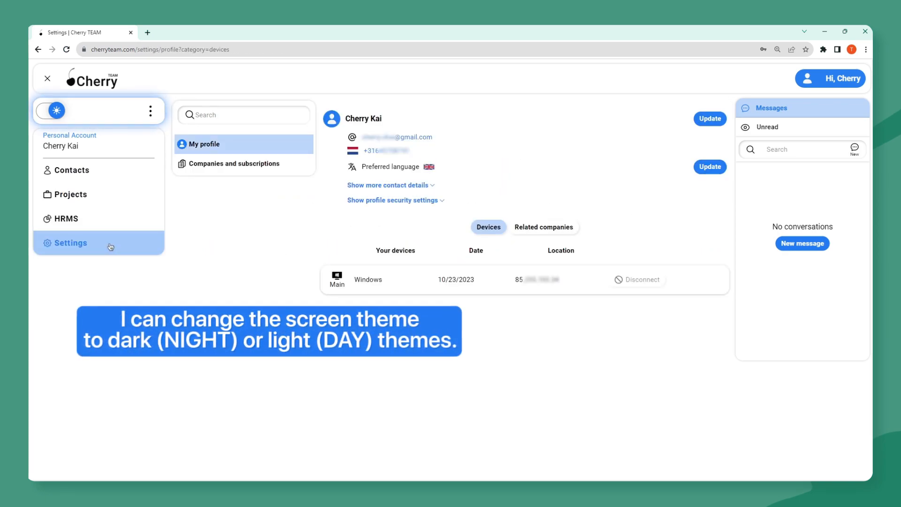
left_click(58, 118)
left_click(58, 118)
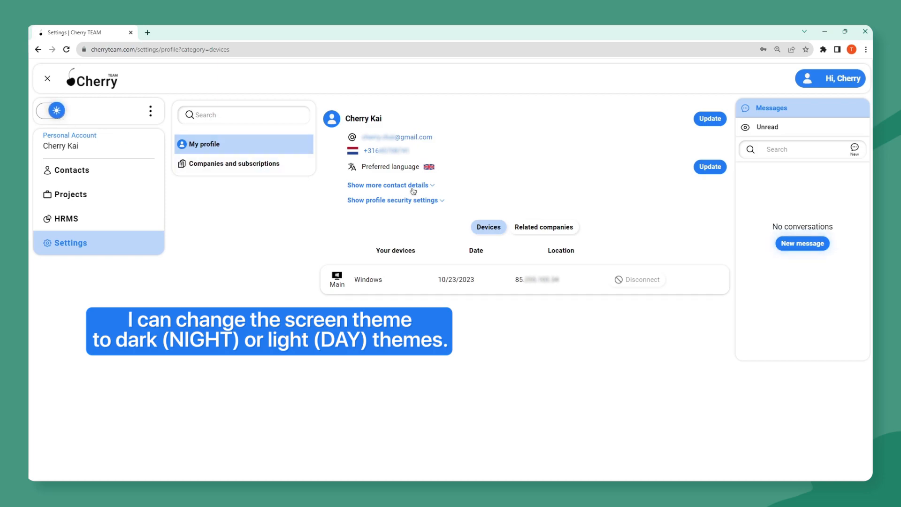
left_click(805, 243)
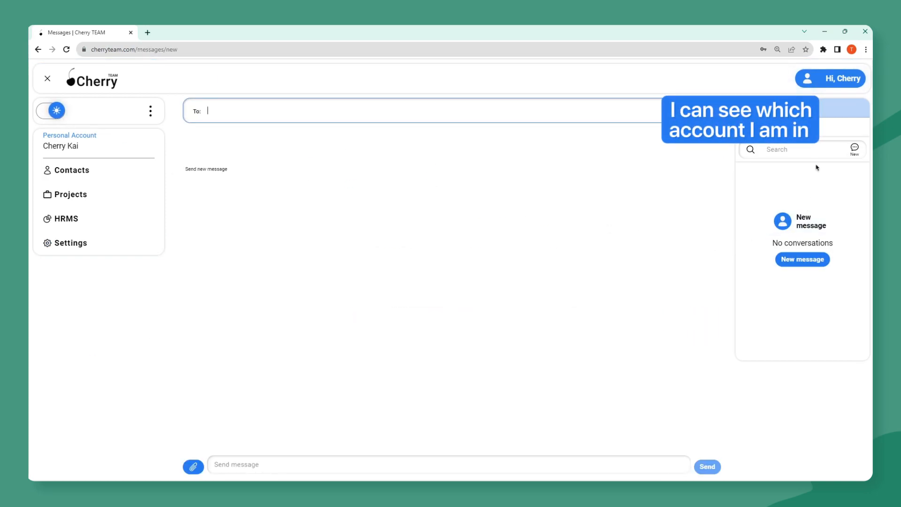
left_click(836, 81)
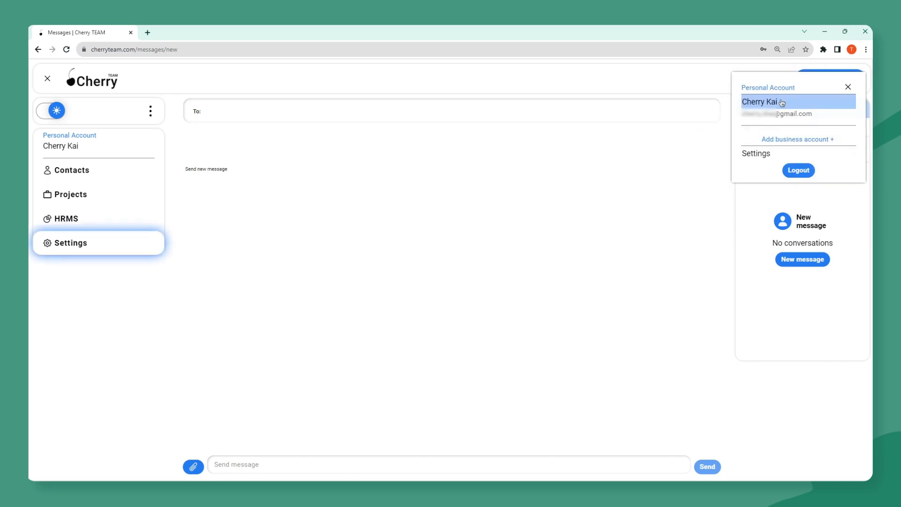
Step: Go to Settings > Companies and subscriptions and open the empty Add company form
left_click(83, 244)
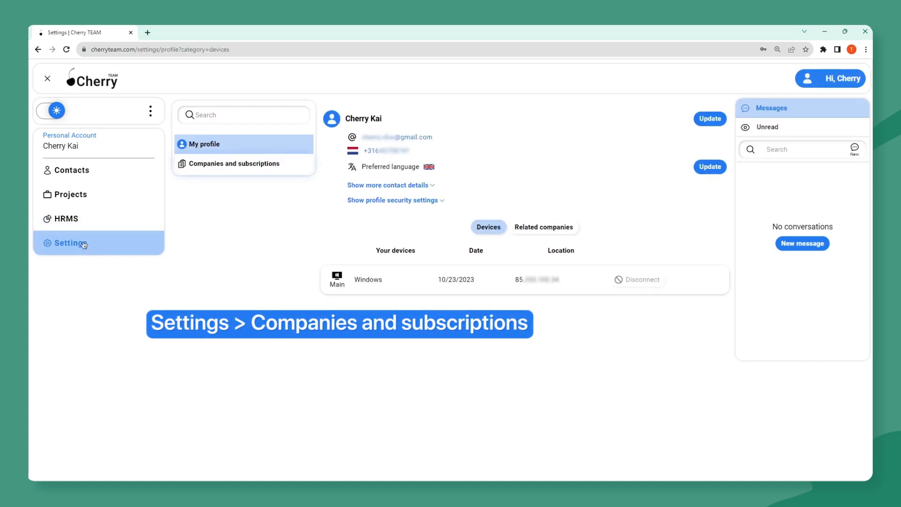
left_click(246, 166)
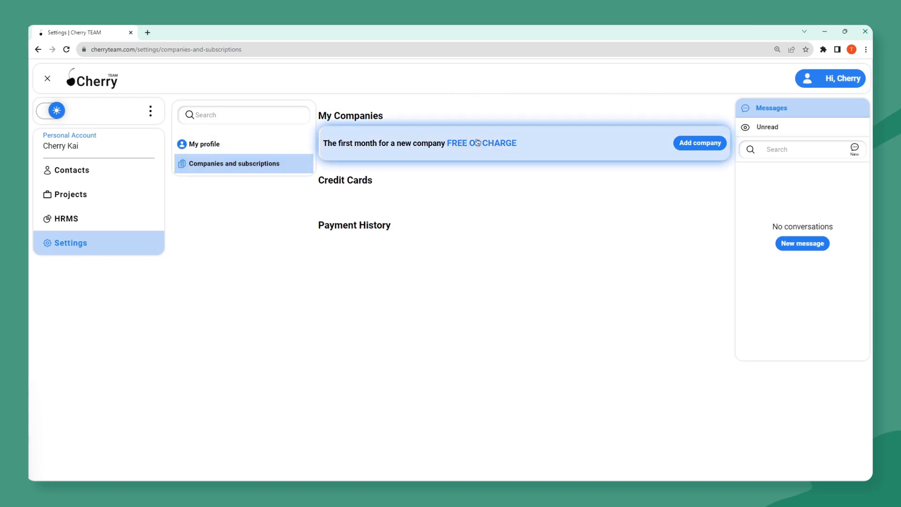
left_click(560, 141)
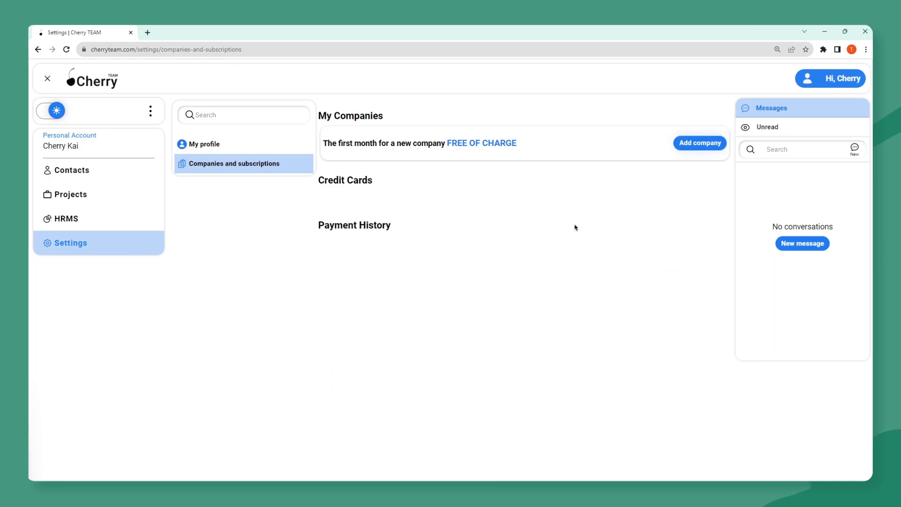
left_click(704, 143)
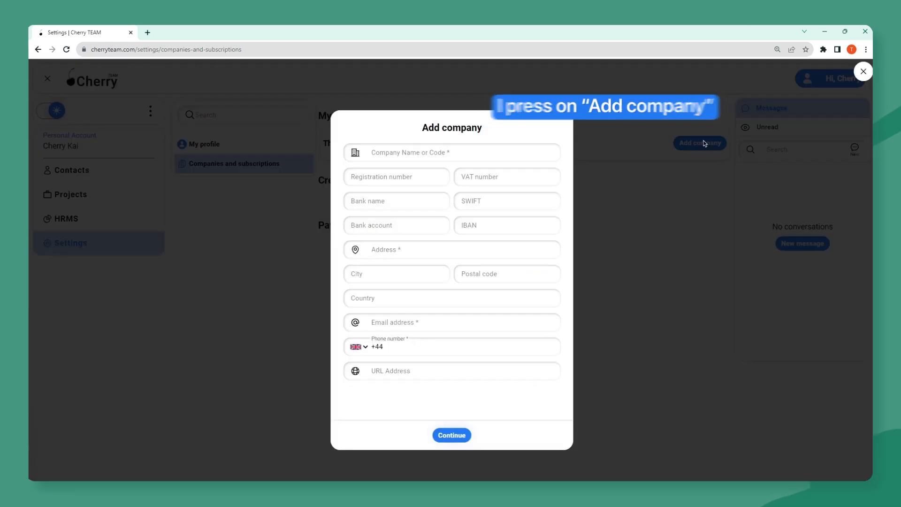
Step: Auto-fill the company from the Cherry TEAM, UAB suggestion, name it Cherry TEAM, reach the order overview
left_click(452, 435)
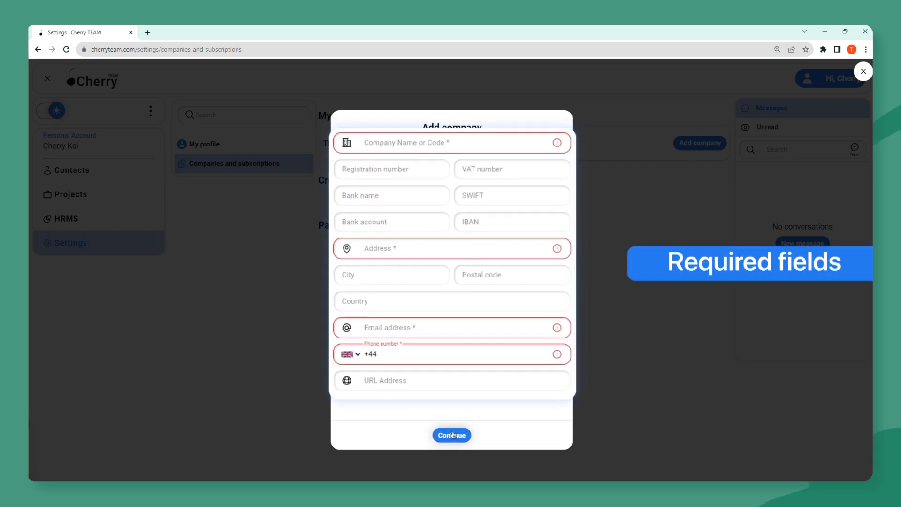
left_click(449, 153)
type("C")
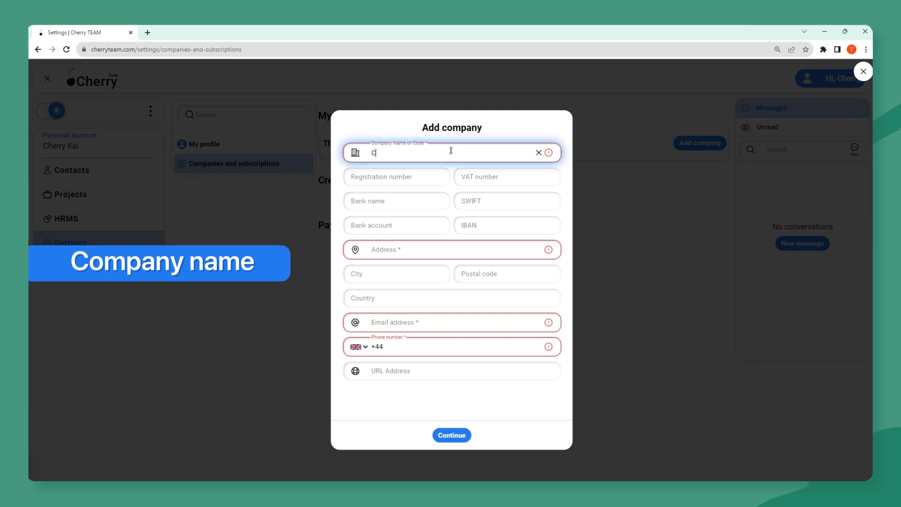
type("herry TEAM")
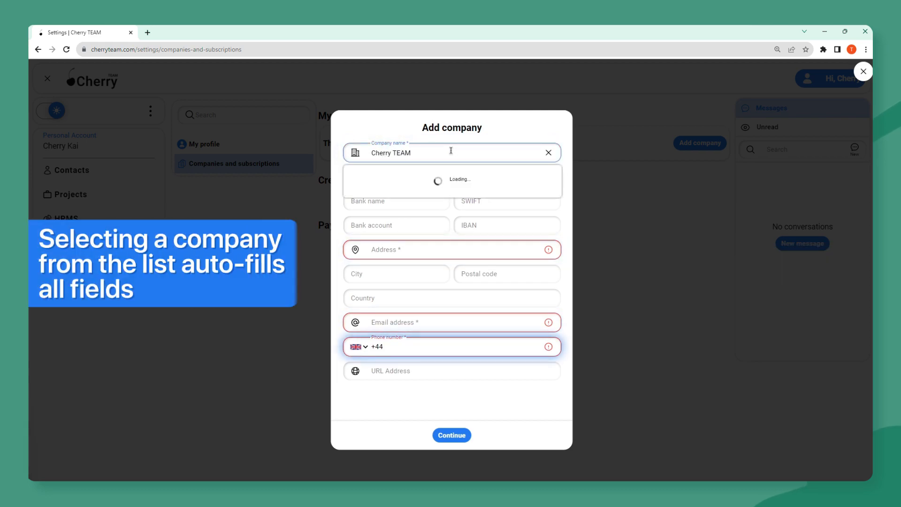
left_click(454, 178)
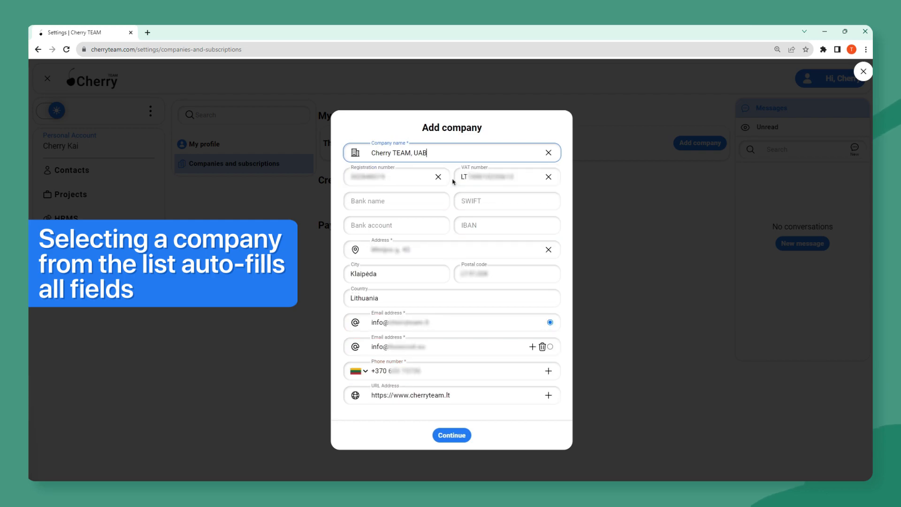
key("BackSpace")
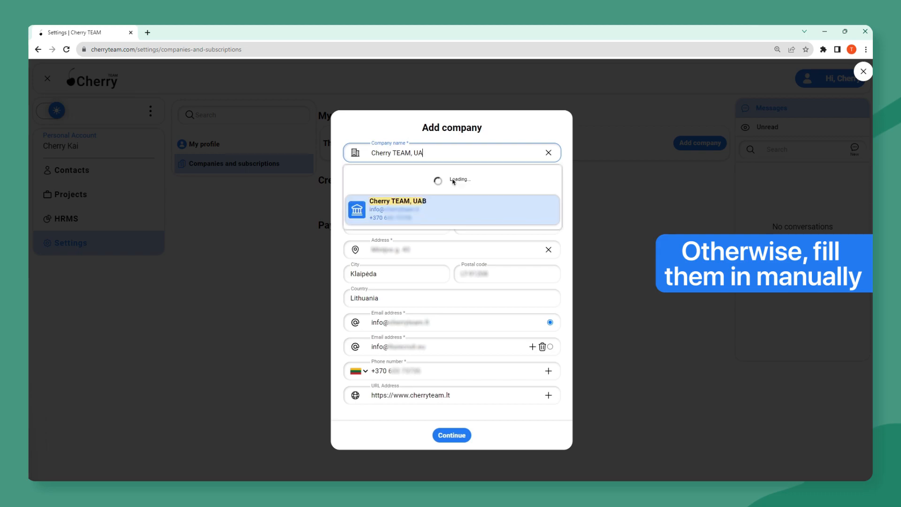
left_click(453, 435)
left_click(432, 229)
Step: Defer the credit card, accept the refund, terms and privacy policies, and start the free month
left_click(432, 230)
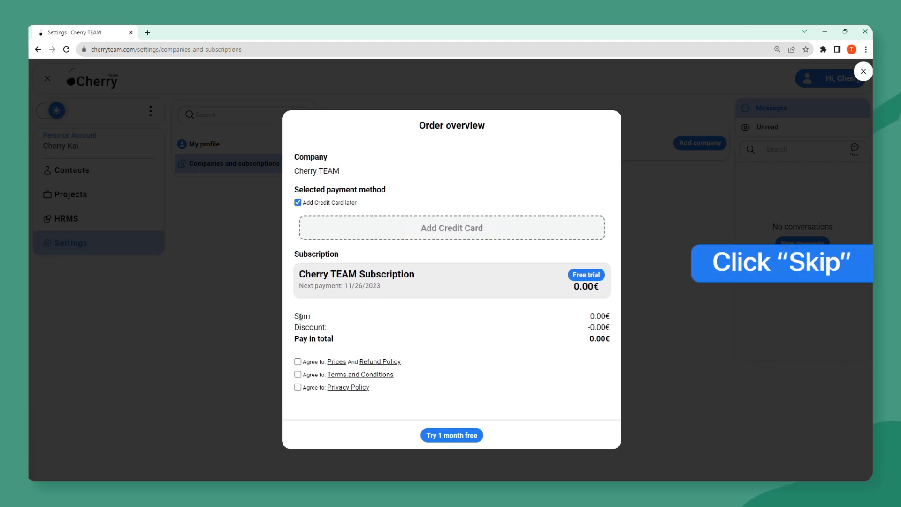
left_click(298, 362)
scroll(423, 375, "down", 5)
left_click(435, 420)
left_click(296, 374)
scroll(422, 379, "down", 20)
scroll(422, 379, "down", 10)
left_click(432, 419)
left_click(298, 387)
scroll(439, 382, "down", 20)
left_click(430, 422)
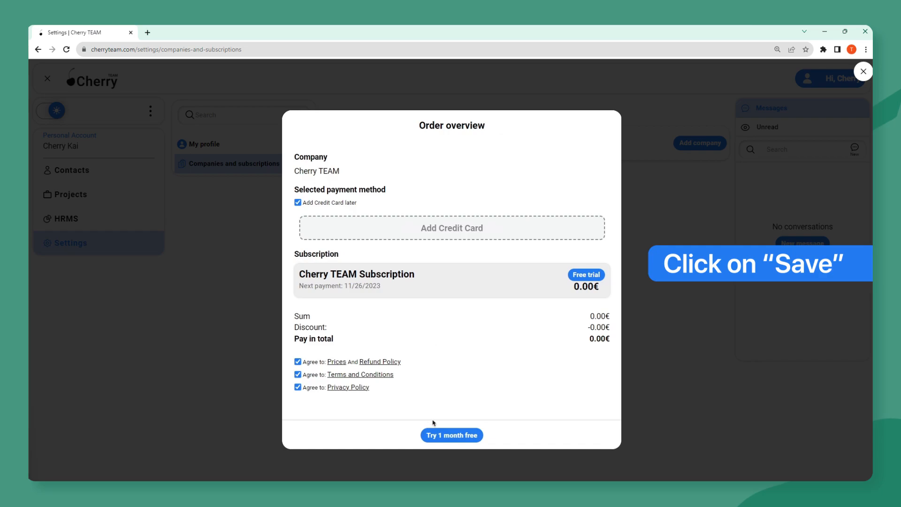
left_click(451, 435)
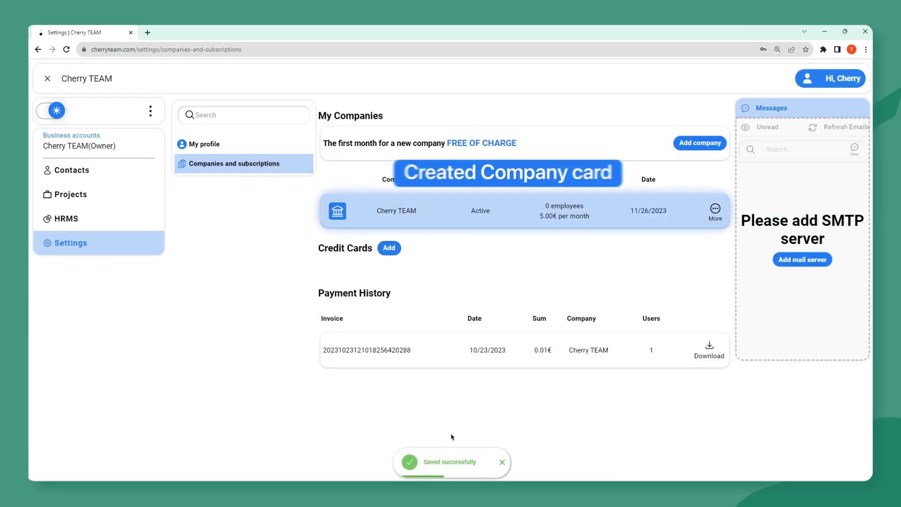
Step: From the Cherry TEAM company's More menu, choose Update to open its business settings and team list
left_click(572, 222)
scroll(724, 280, "down", 3)
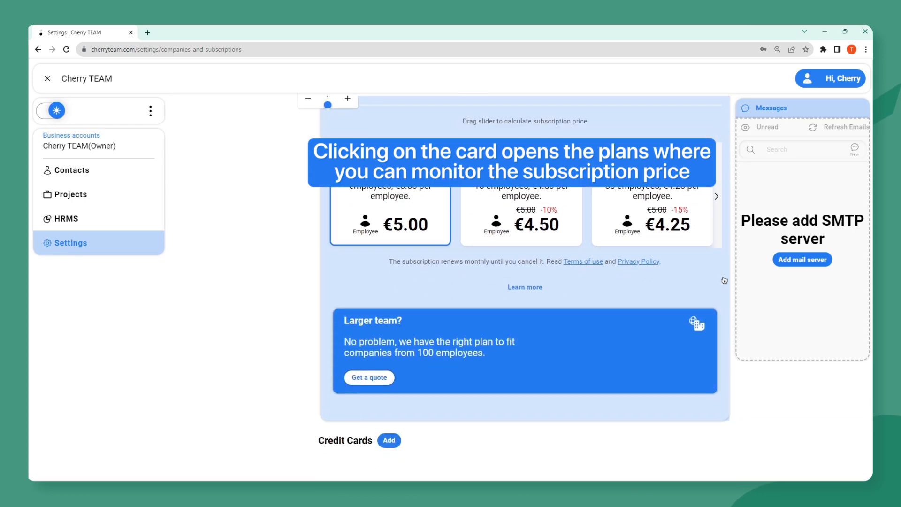
scroll(724, 280, "up", 4)
left_click(715, 210)
left_click(695, 213)
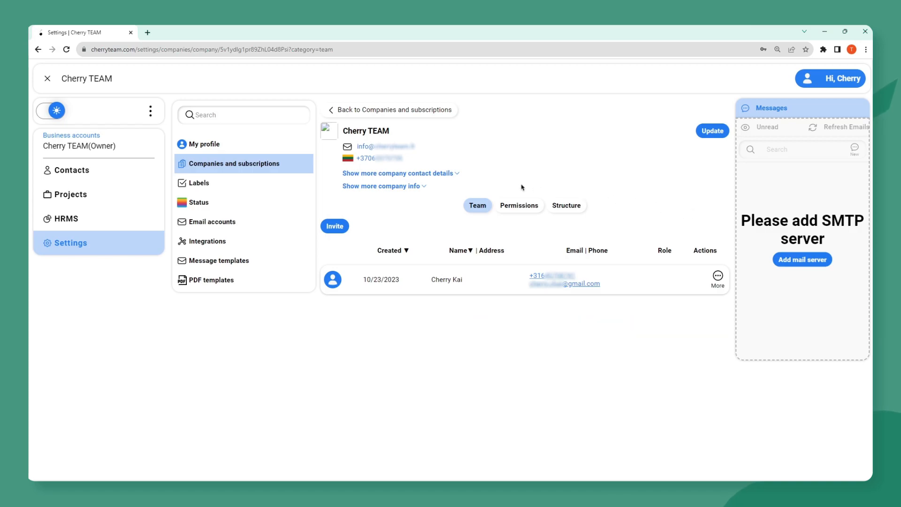
left_click(439, 173)
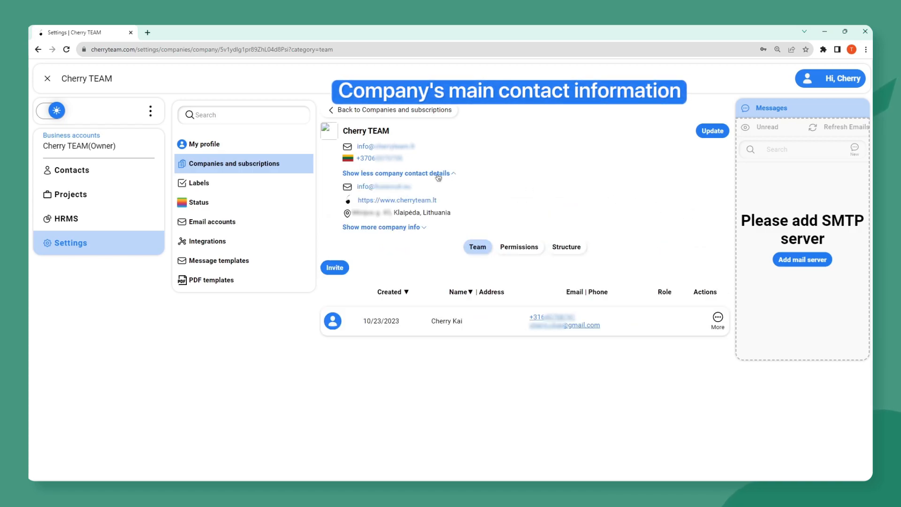
left_click(407, 226)
left_click(416, 187)
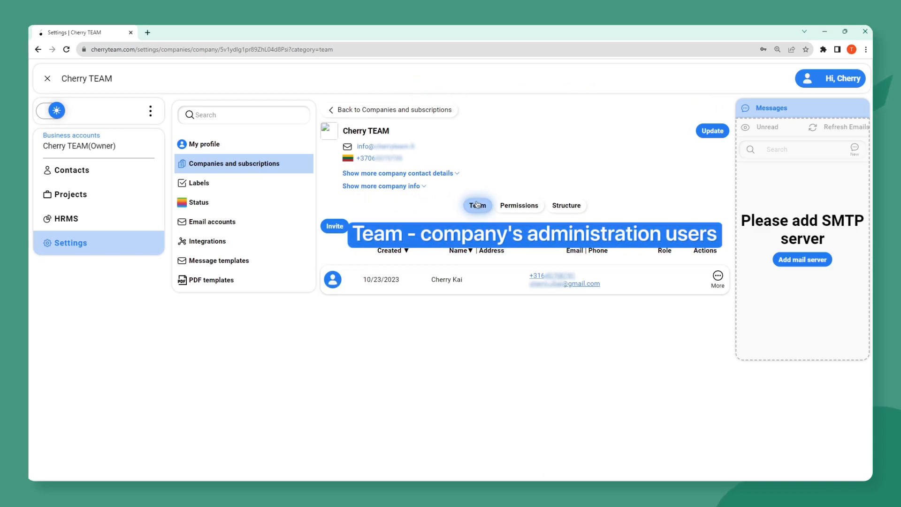
left_click(518, 206)
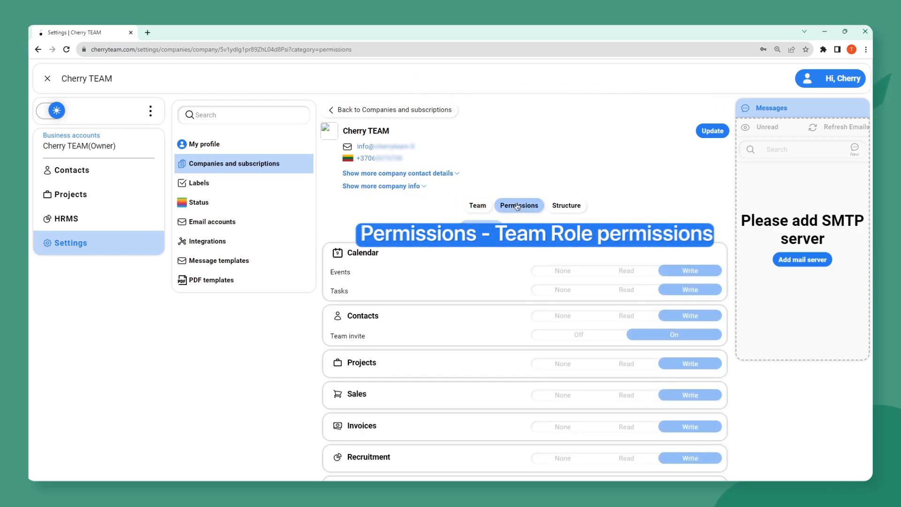
left_click(567, 206)
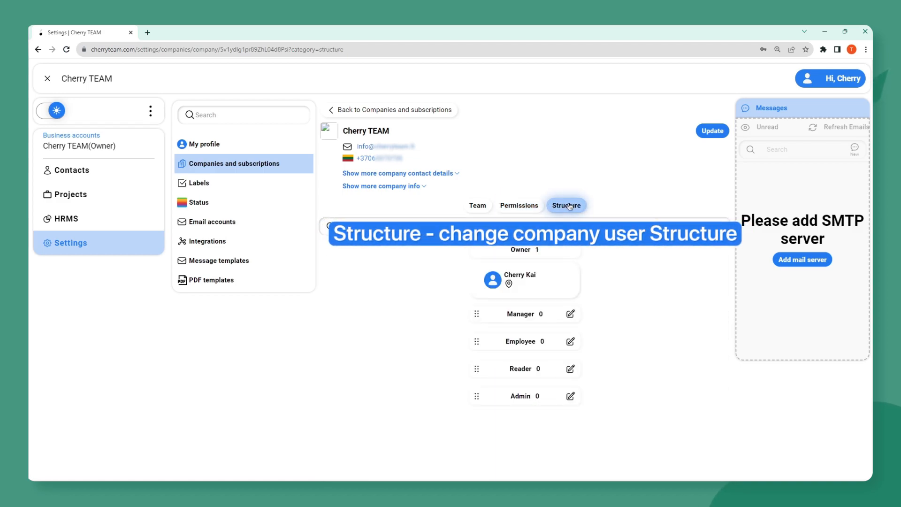
left_click(475, 205)
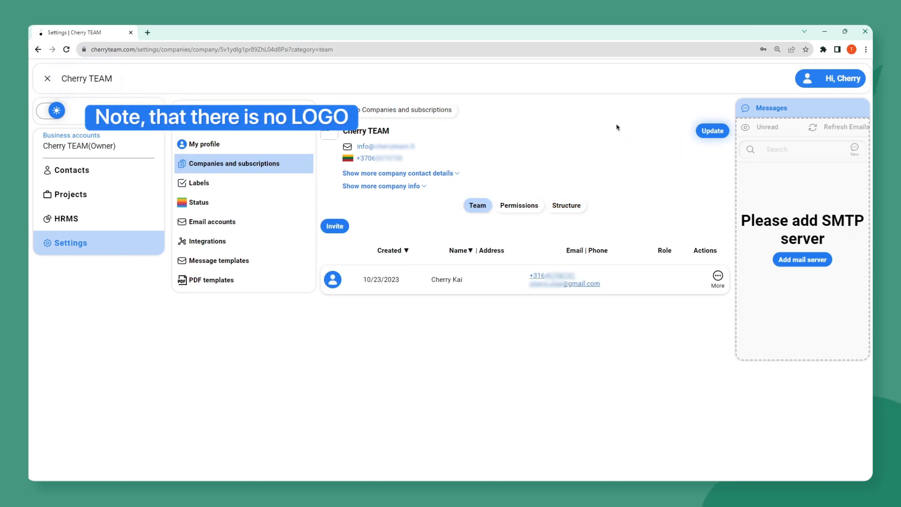
Step: Upload the CRM logo file as the company logo and save the company details
left_click(714, 131)
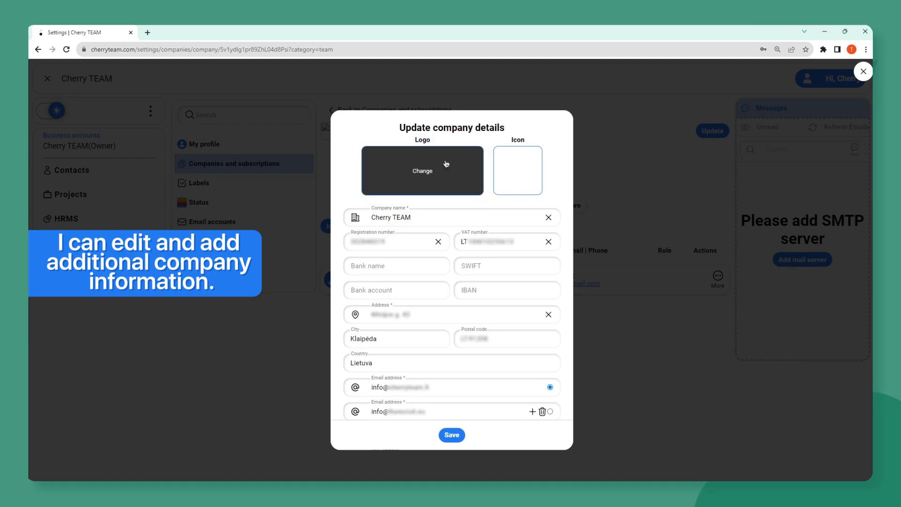
left_click(413, 169)
left_click(430, 340)
double_click(233, 278)
left_click(501, 325)
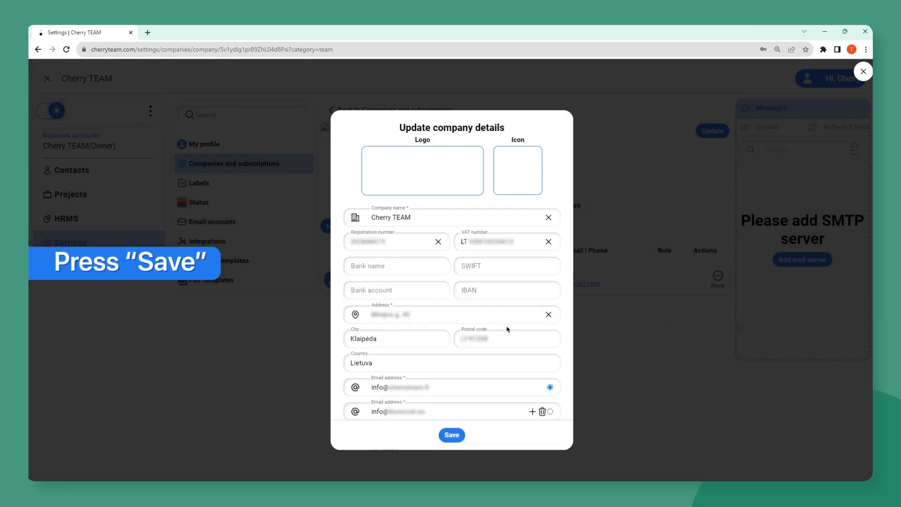
left_click(451, 435)
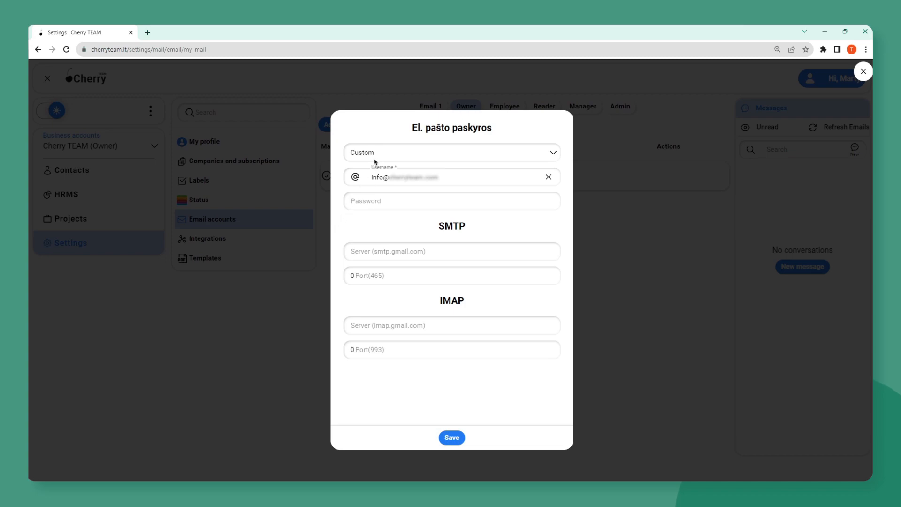
Step: Connect a Google account as the company's Gmail mail provider and grant Cherry TEAM access
left_click(379, 154)
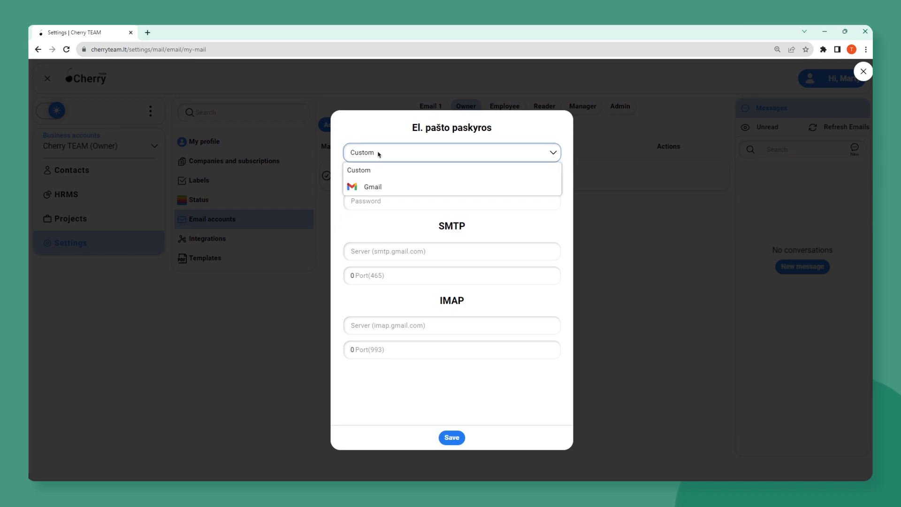
left_click(385, 188)
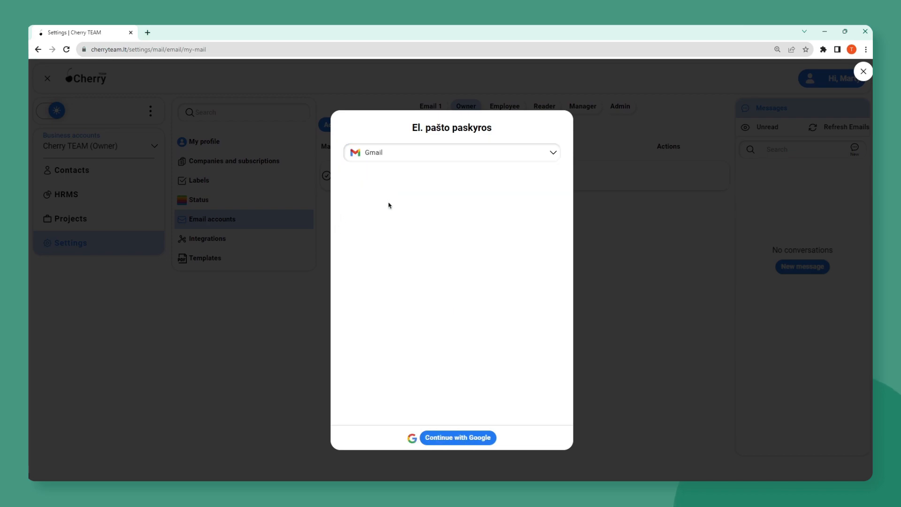
left_click(454, 436)
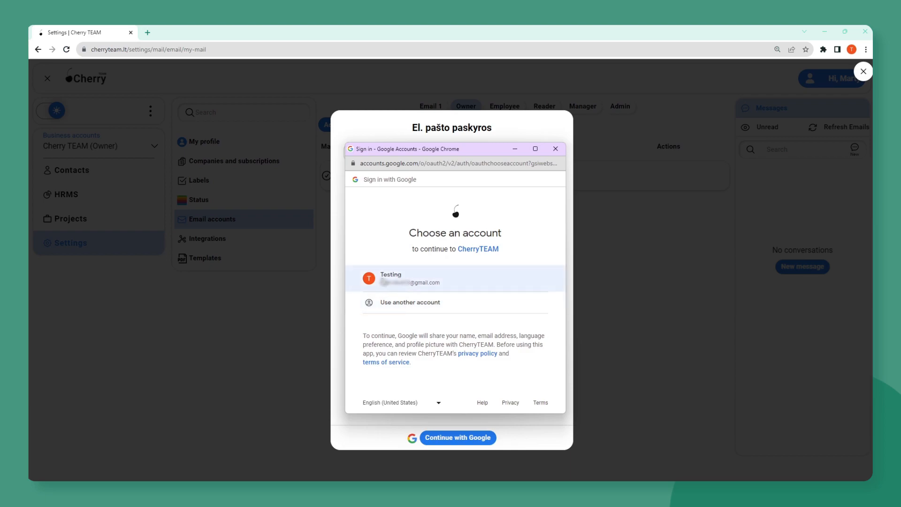
left_click(382, 279)
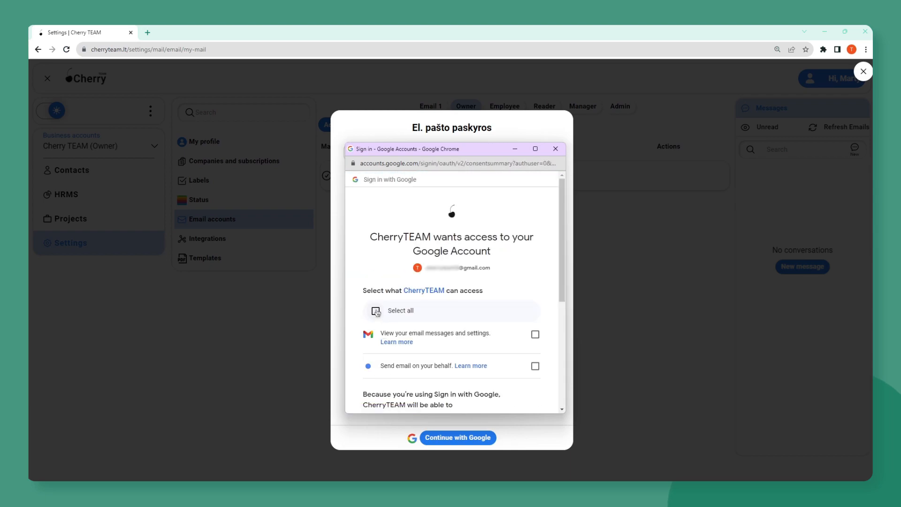
scroll(463, 314, "down", 5)
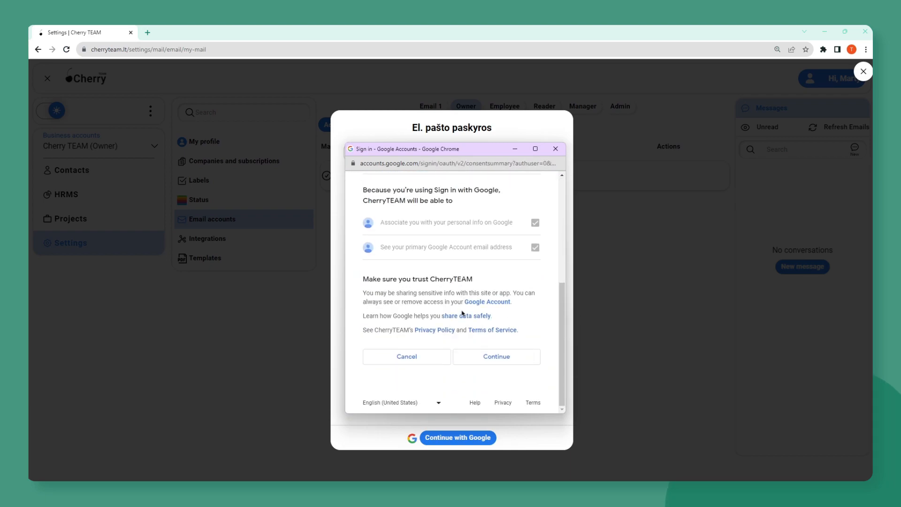
left_click(483, 358)
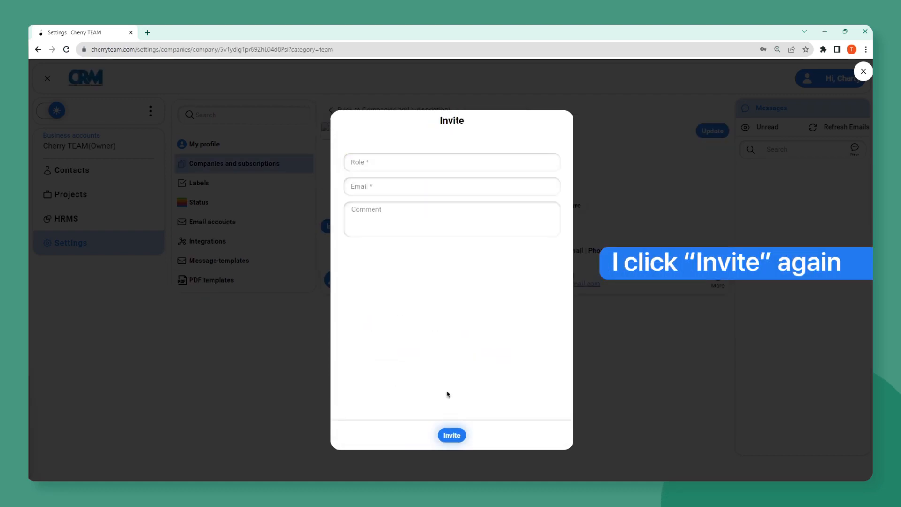
Step: Send an invitation to a team member with the Manager role
left_click(451, 434)
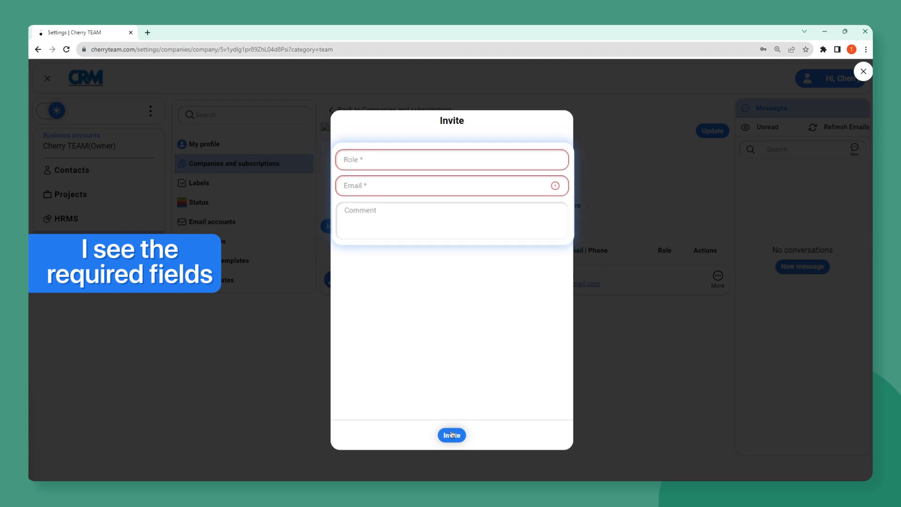
left_click(394, 172)
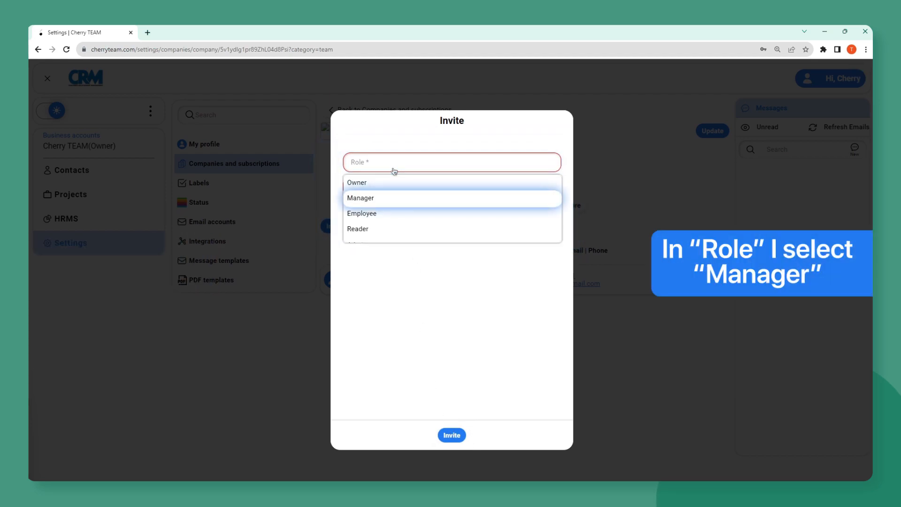
left_click(386, 196)
left_click(380, 189)
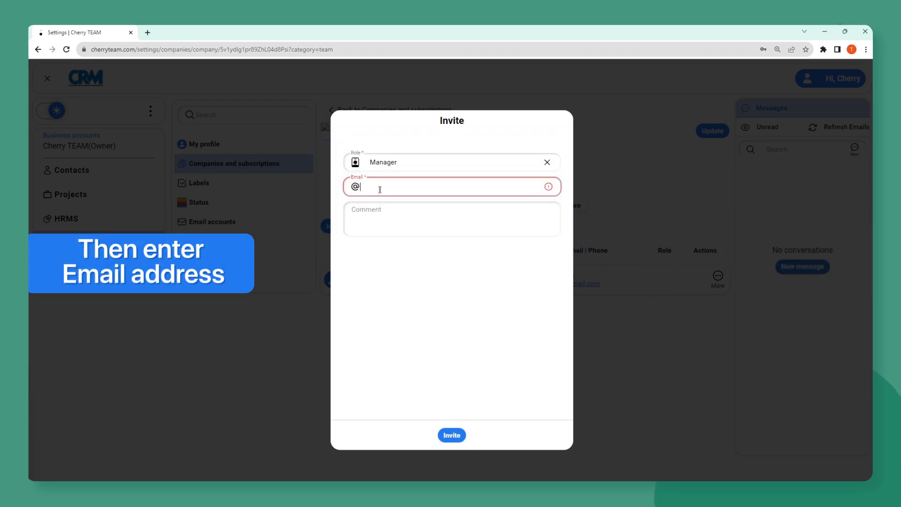
left_click(452, 435)
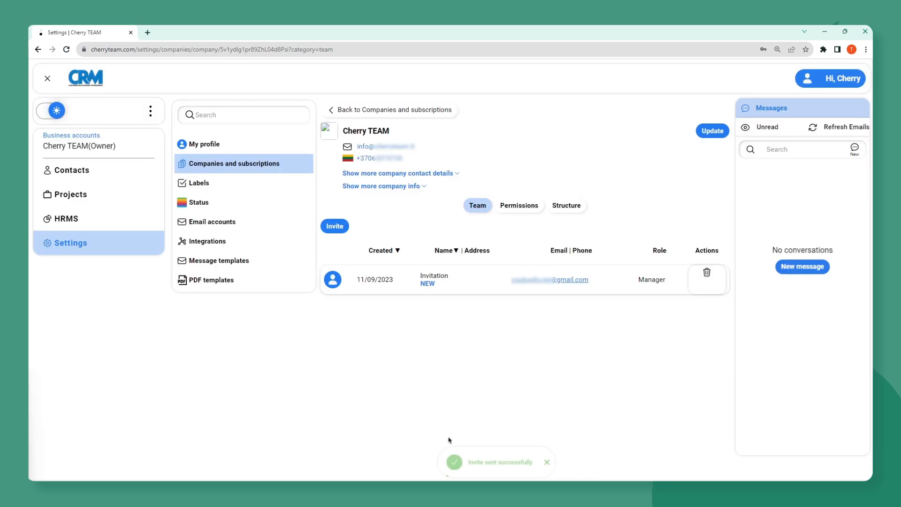
Step: Send two more team invitations with the Owner and Employee roles
left_click(335, 226)
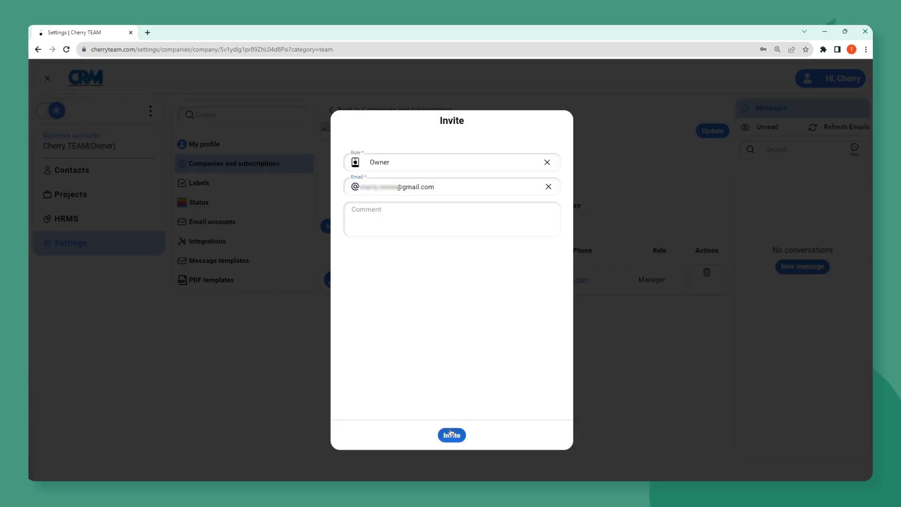
left_click(451, 434)
left_click(344, 227)
left_click(386, 165)
left_click(384, 212)
left_click(395, 187)
left_click(450, 432)
Step: Set up further invitations with the Reader and Admin roles
left_click(333, 225)
left_click(386, 162)
left_click(374, 226)
left_click(393, 187)
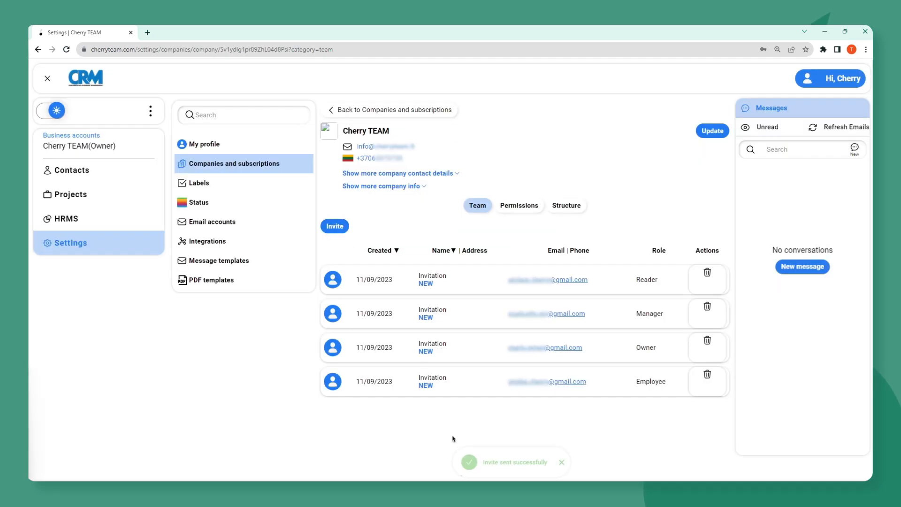
left_click(334, 226)
left_click(386, 161)
left_click(367, 226)
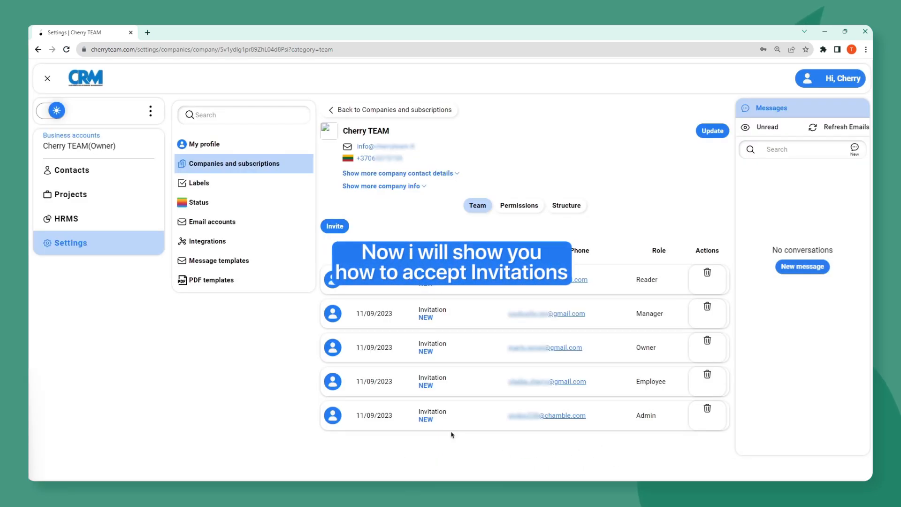
left_click(147, 34)
Step: Go to gmail.com, open the Cherry TEAM invitation email and follow its join link
type("gmail")
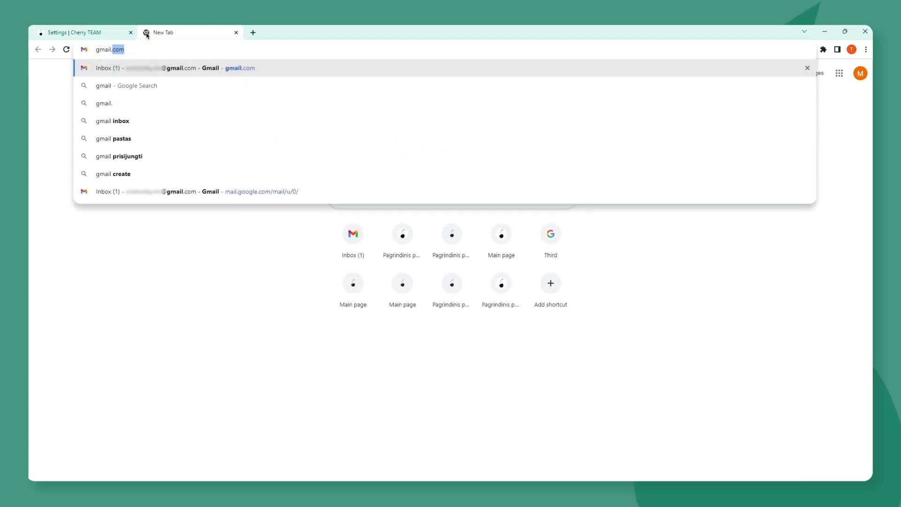
type(".com")
key("Return")
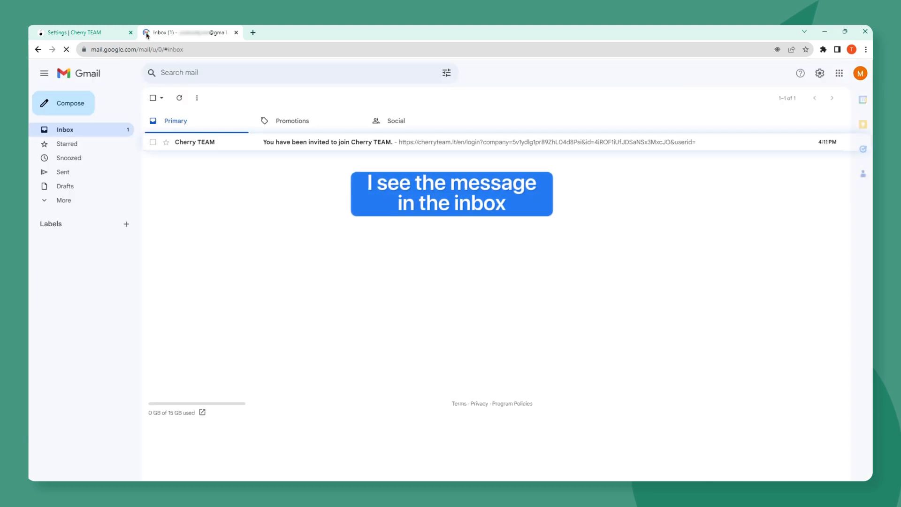
left_click(317, 142)
left_click(304, 167)
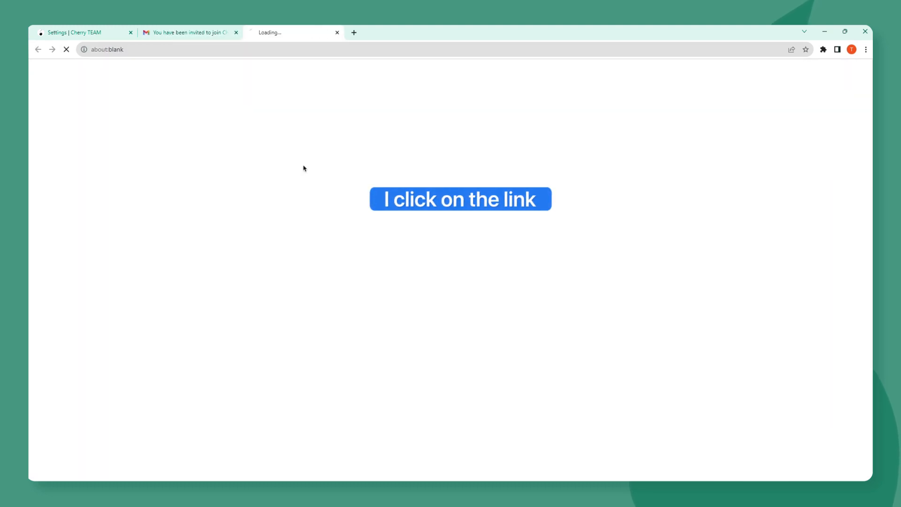
Step: Register the invitee with full name, phone number and password, agreeing to the Terms of use
left_click(423, 256)
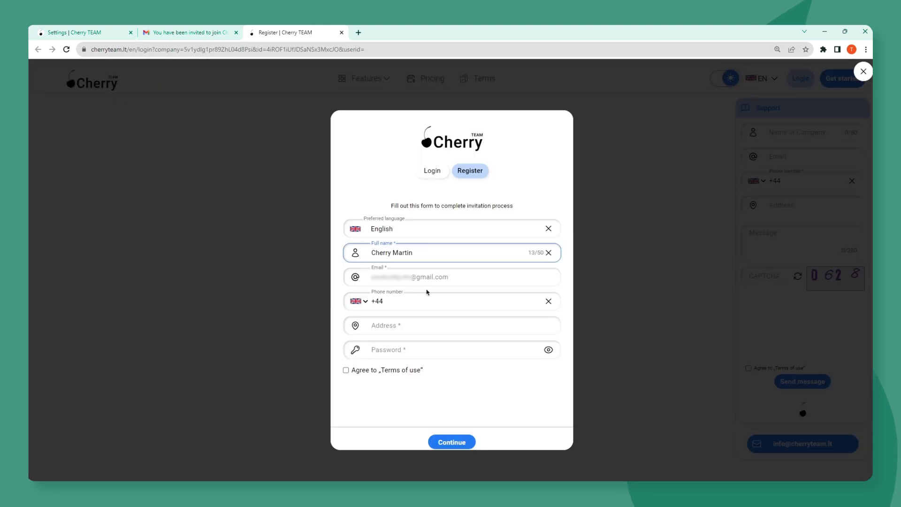
left_click(423, 301)
type("••••••••••")
left_click(425, 348)
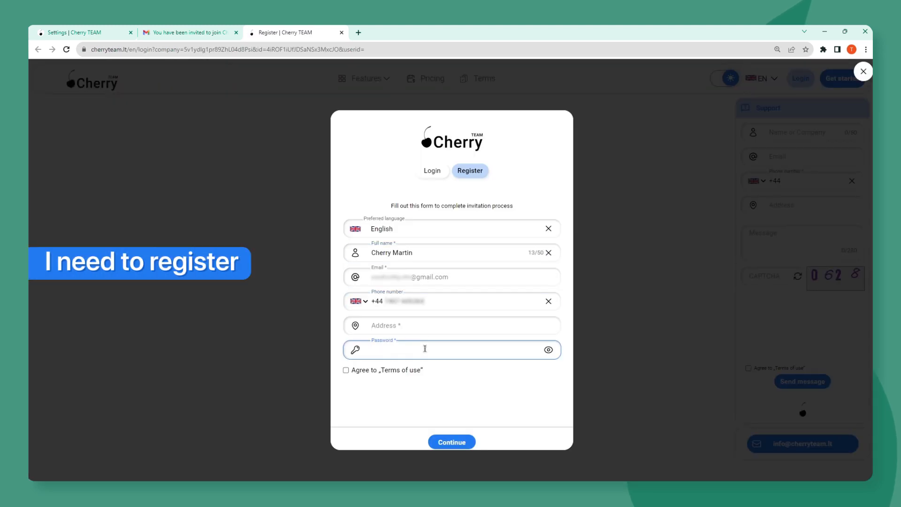
type("•••••••••")
left_click(425, 375)
type("•••••••••")
left_click(346, 394)
left_click(452, 442)
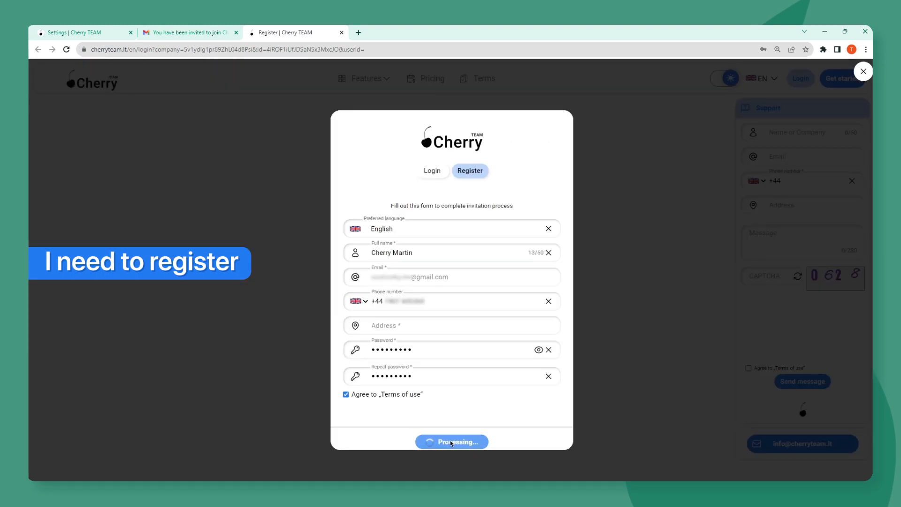
Step: Enter the verification code, accept the Manager invitation and close the invitee's tab
left_click(470, 421)
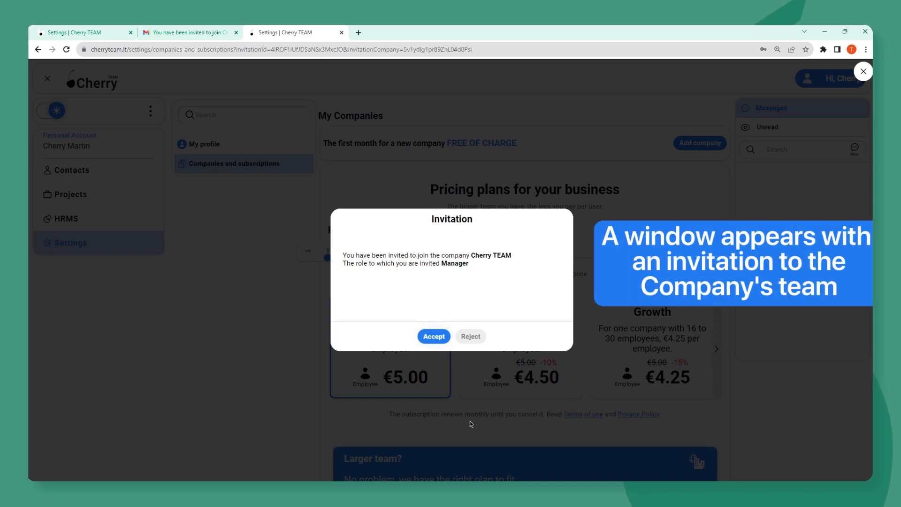
left_click(437, 337)
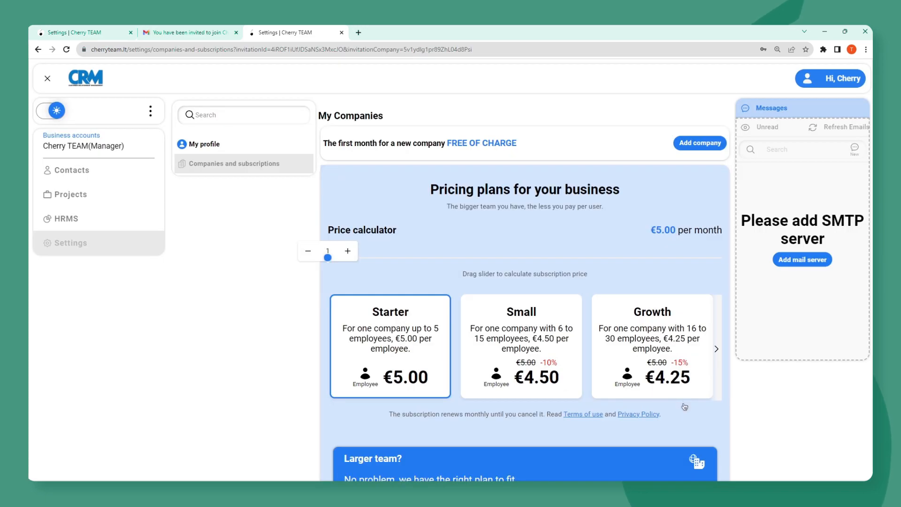
scroll(677, 404, "down", 5)
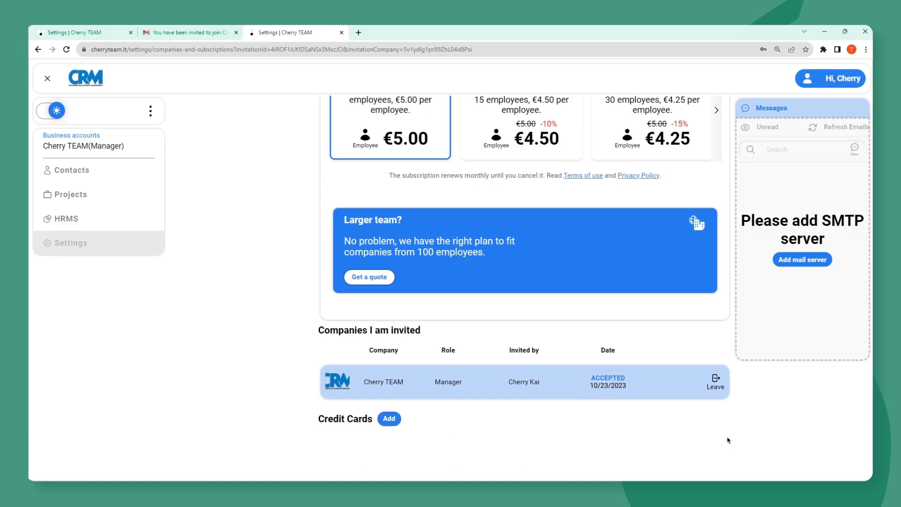
left_click(342, 32)
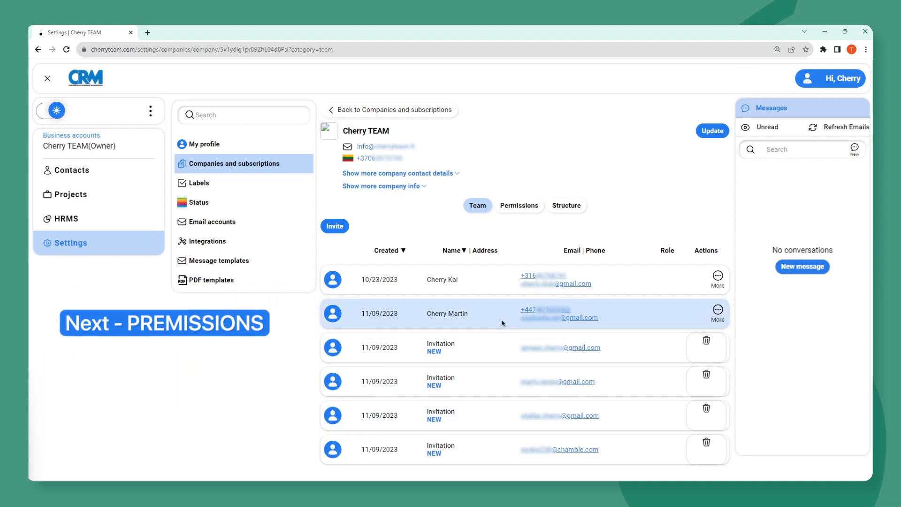
Step: Add and save a new role titled 'New position' in the company's Permissions
left_click(519, 207)
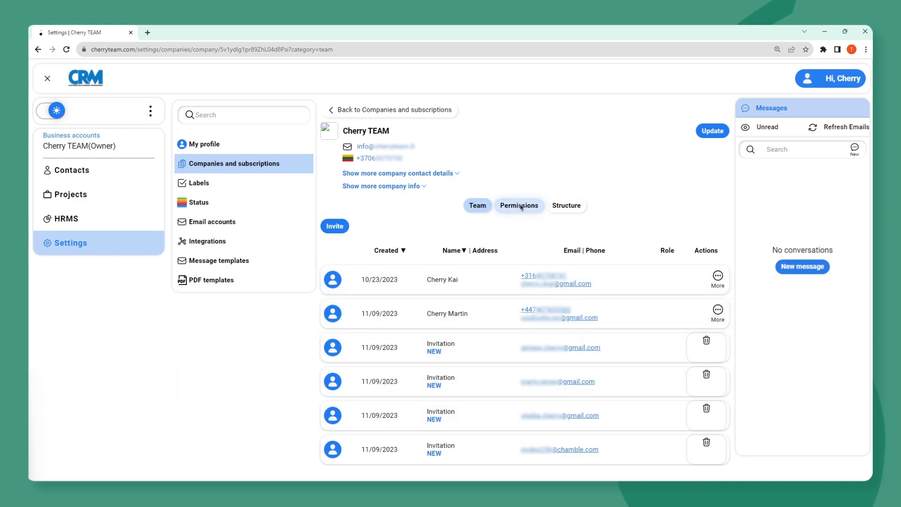
left_click(437, 227)
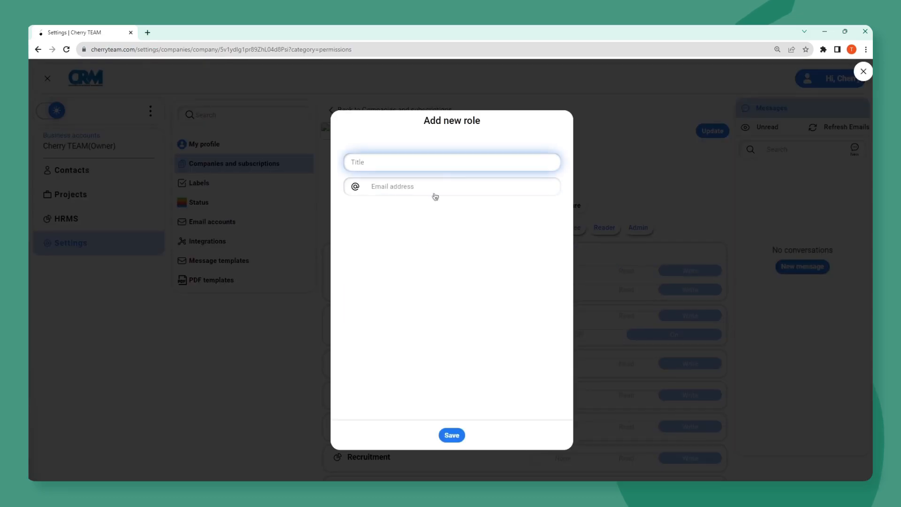
left_click(433, 164)
type("New position")
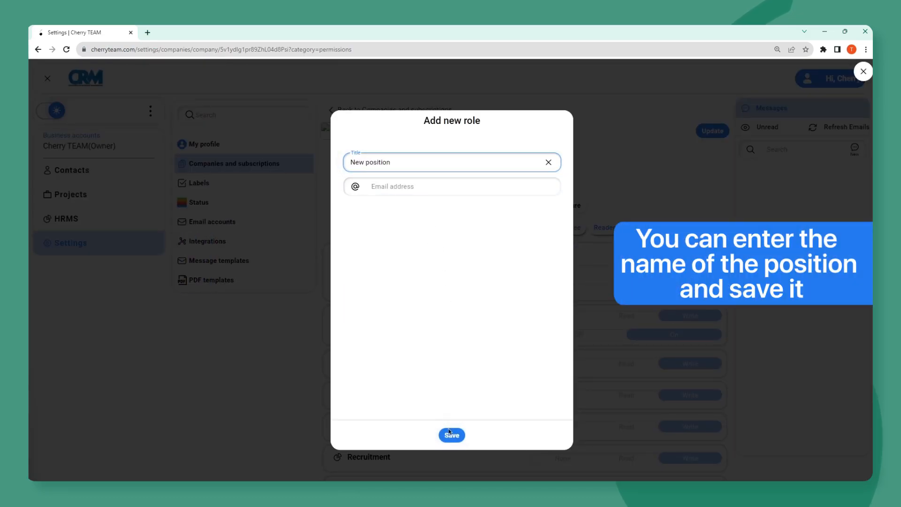
left_click(449, 432)
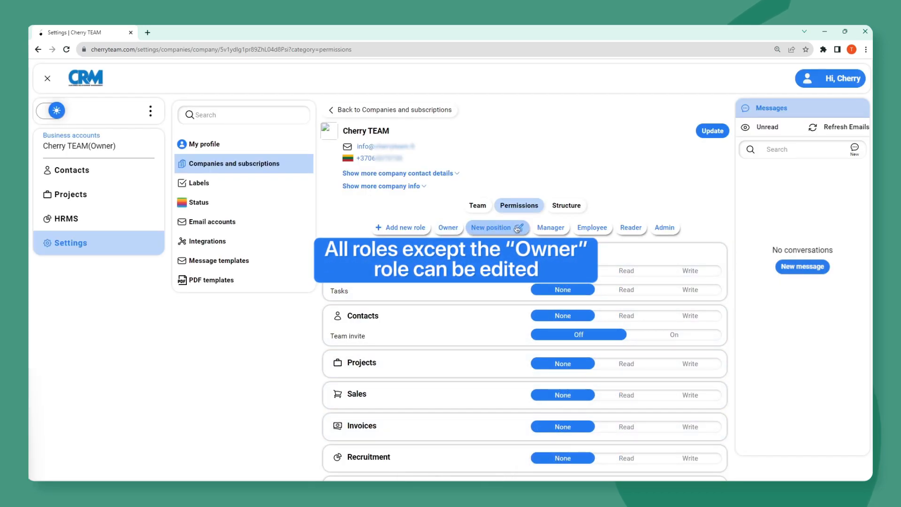
Step: Review the Employee, Reader and Admin permissions, then save an email address on Admin
left_click(588, 228)
left_click(634, 229)
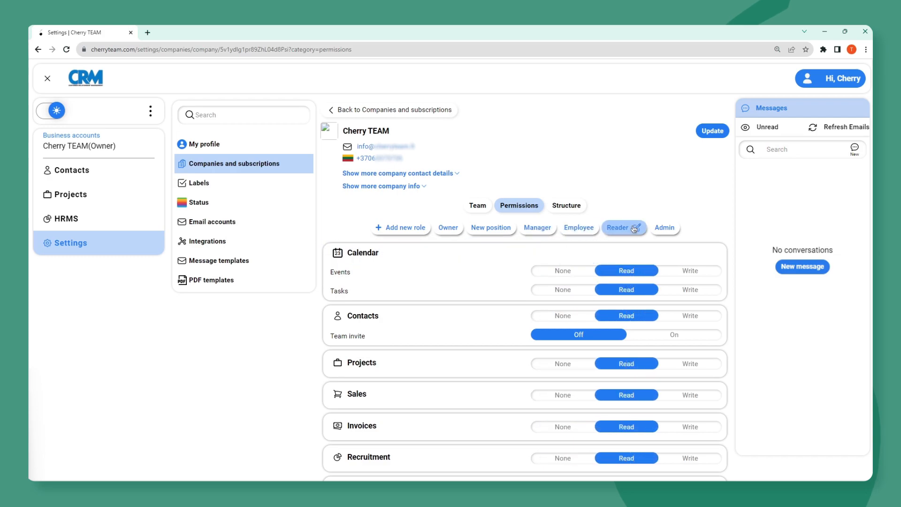
left_click(667, 228)
left_click(670, 228)
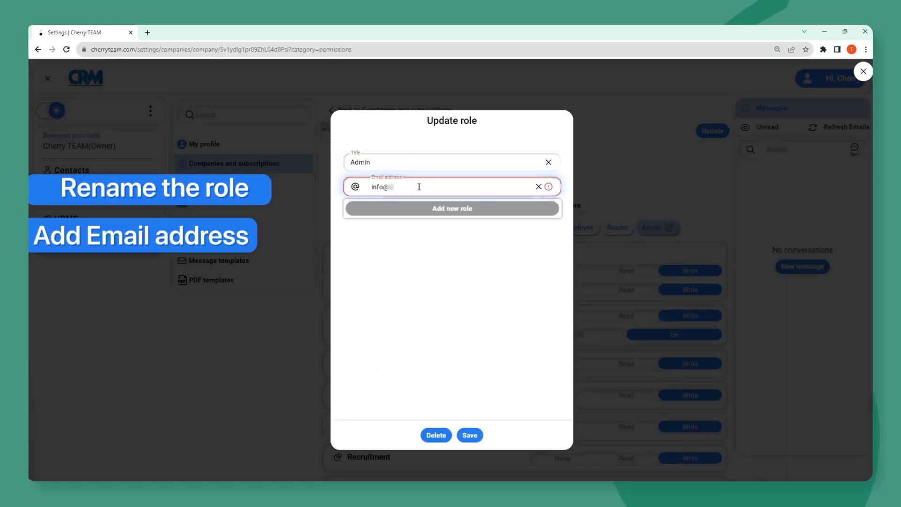
type("herryteam.com")
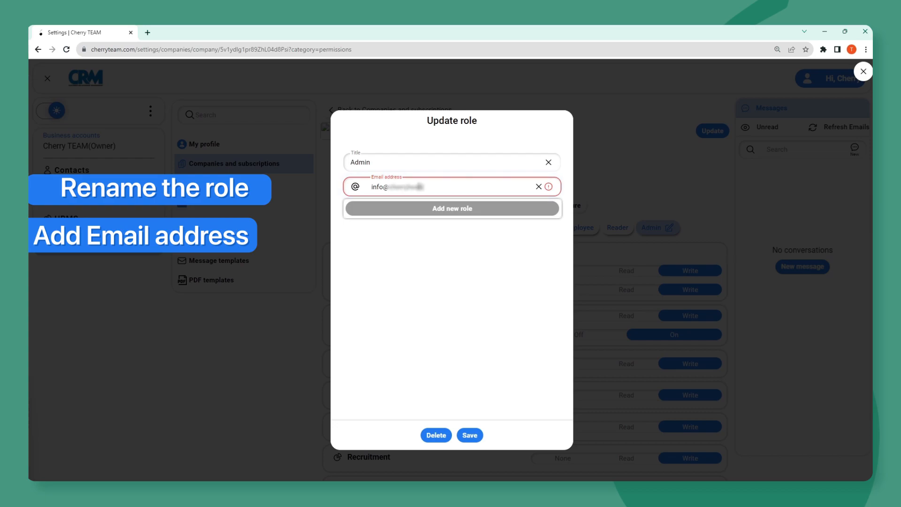
left_click(470, 435)
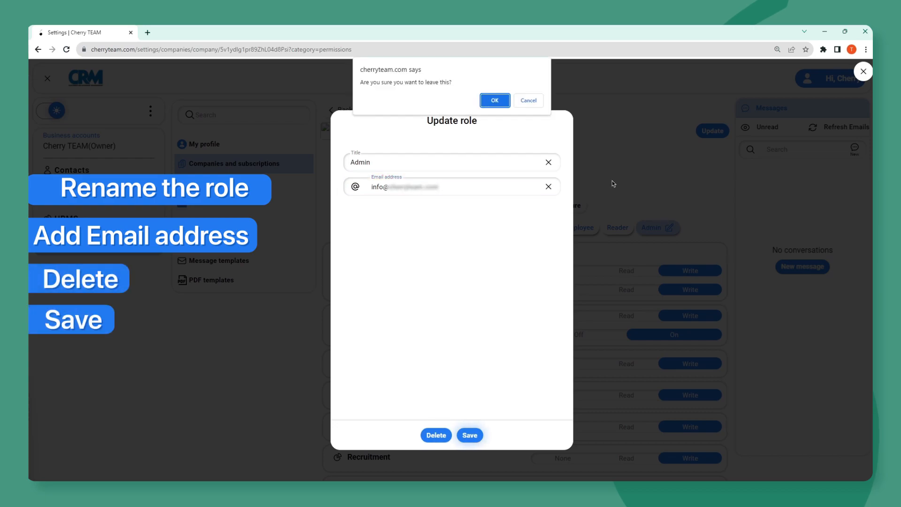
left_click(492, 100)
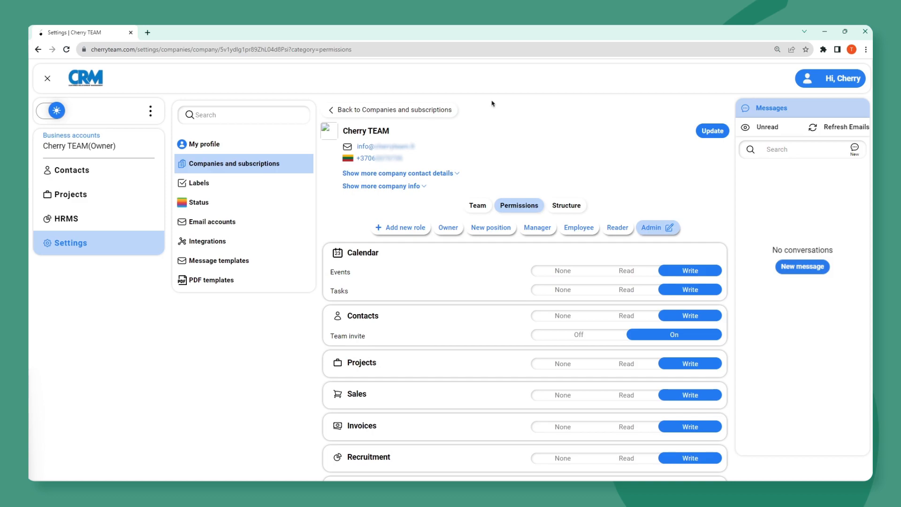
left_click(563, 271)
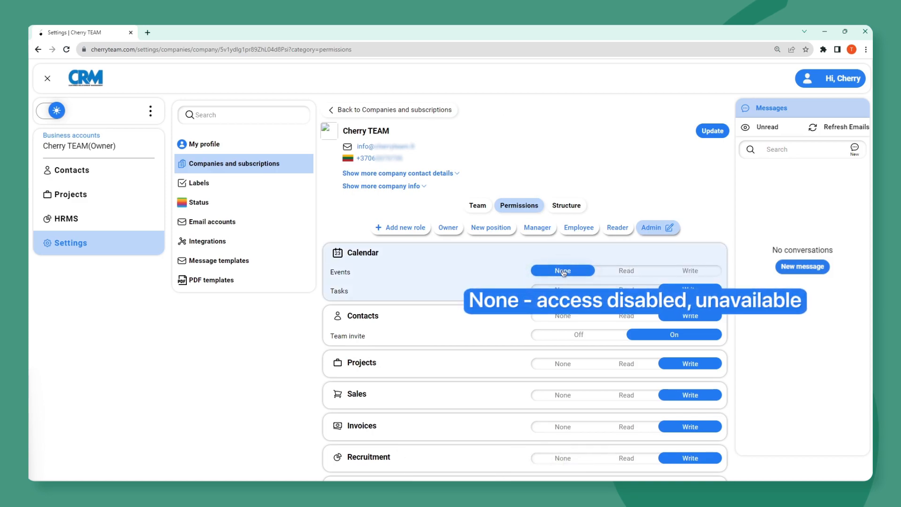
left_click(620, 271)
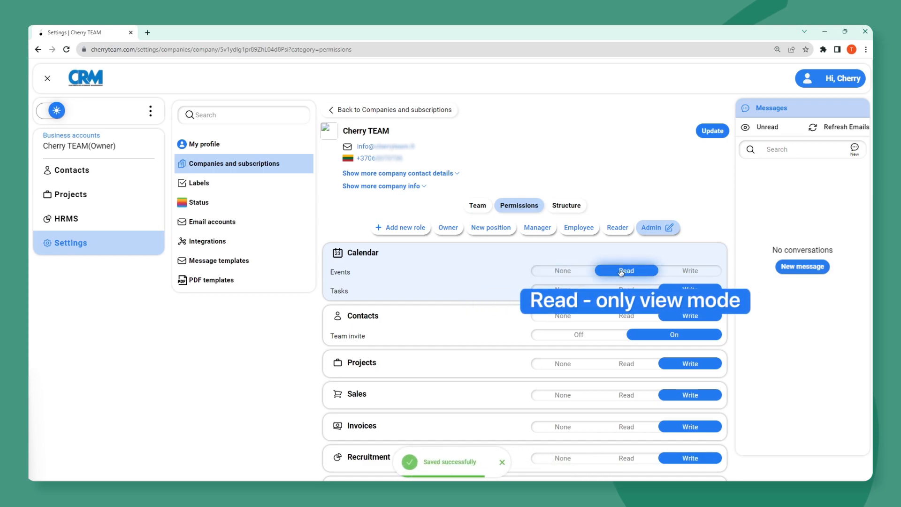
left_click(686, 272)
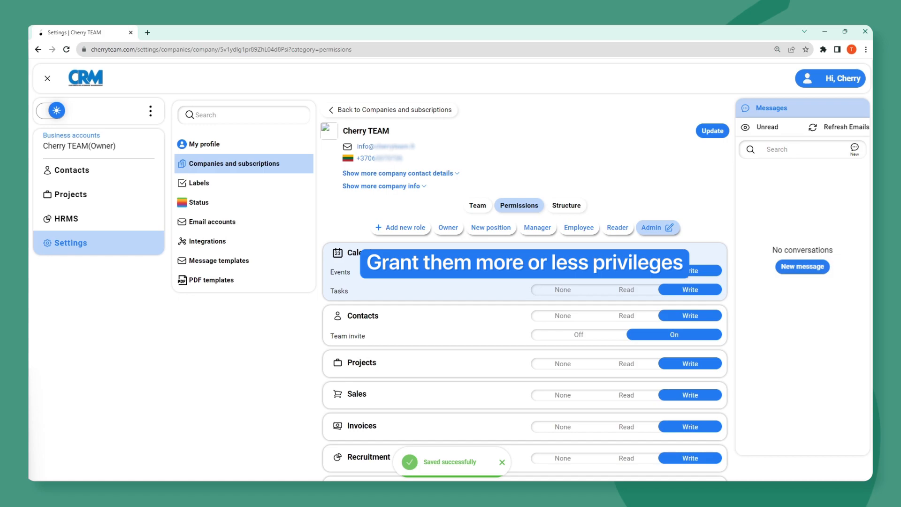
Step: In Structure, drag Manager directly under the Owner and move the member into Employee
left_click(564, 205)
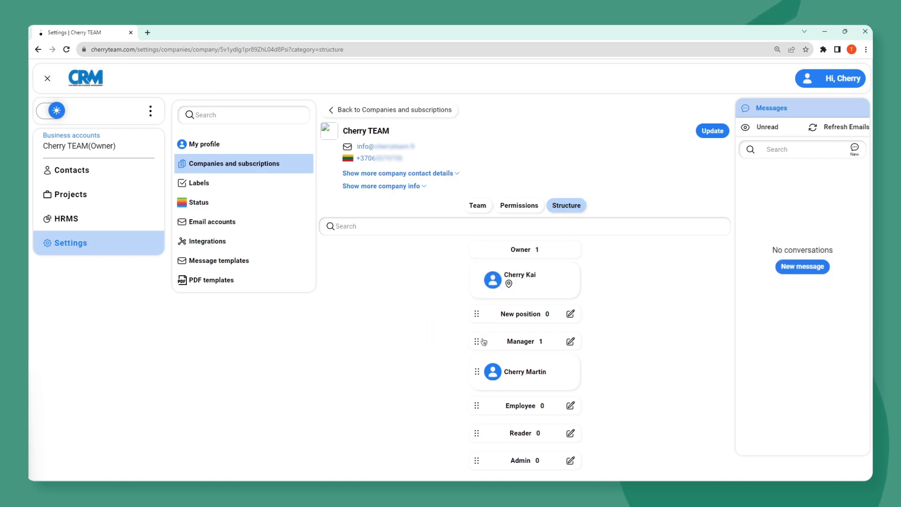
left_click_drag(475, 353, 474, 419)
left_click_drag(478, 372, 481, 251)
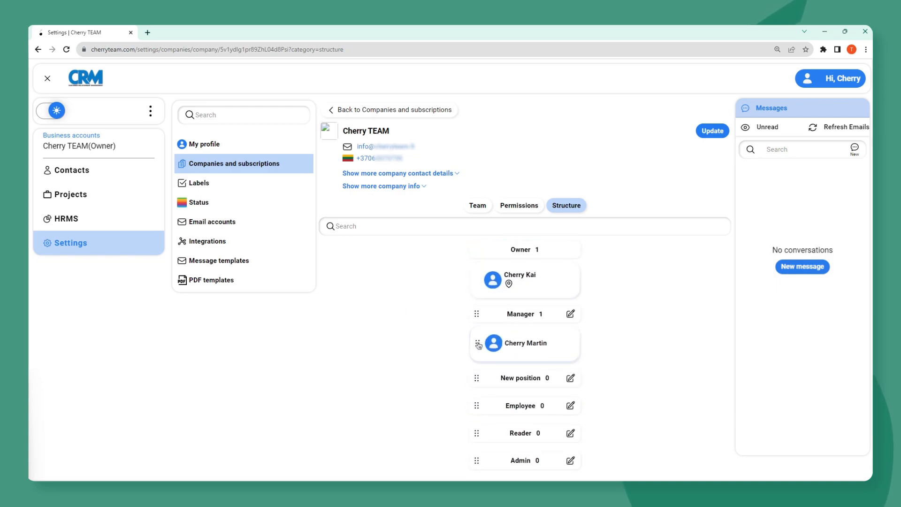
left_click_drag(478, 346, 476, 421)
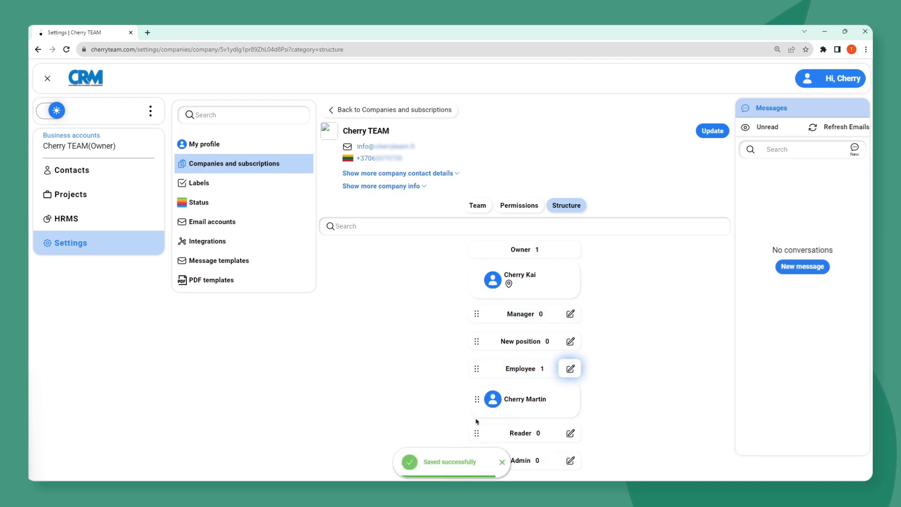
Step: Enter an email address on the Employee role and pick Gmail as its provider
left_click(571, 371)
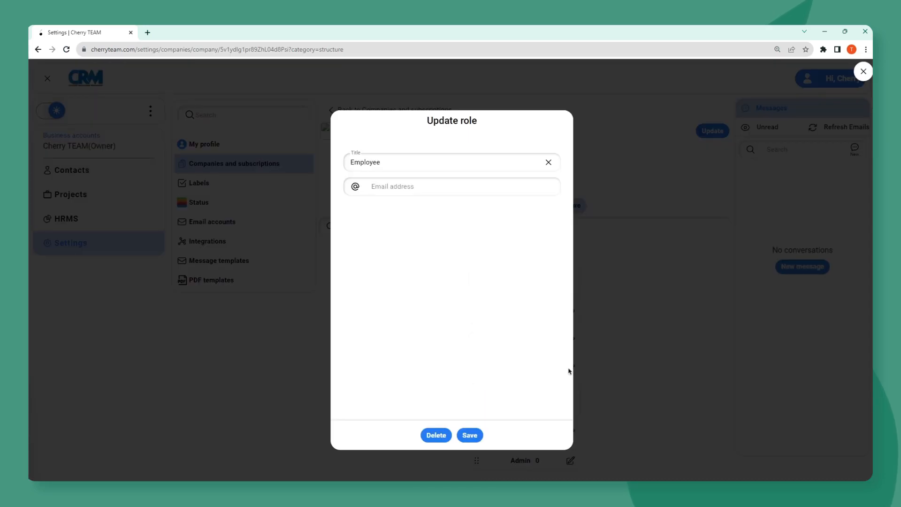
left_click(429, 187)
type("mailail.com")
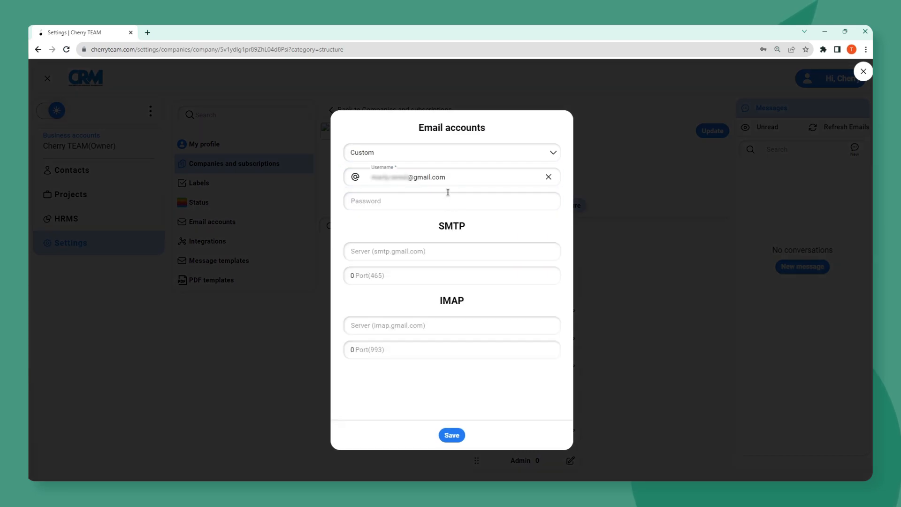
left_click(448, 152)
left_click(435, 167)
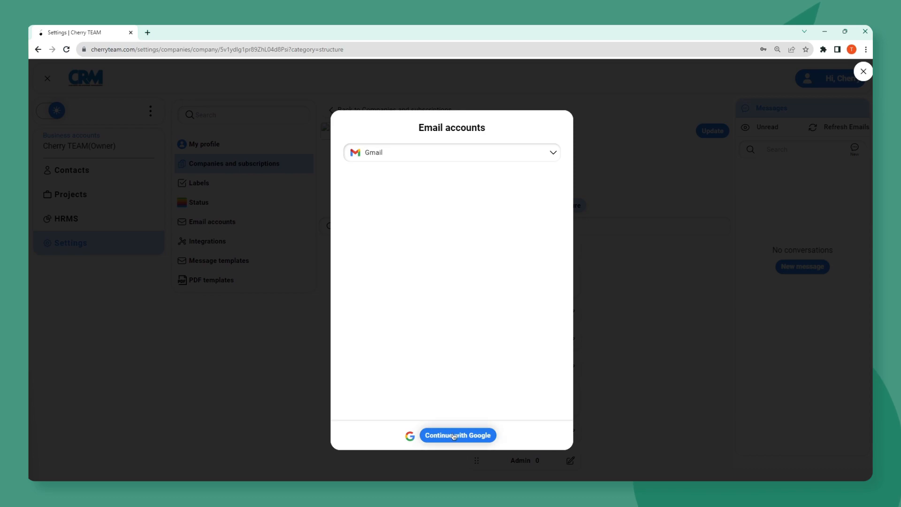